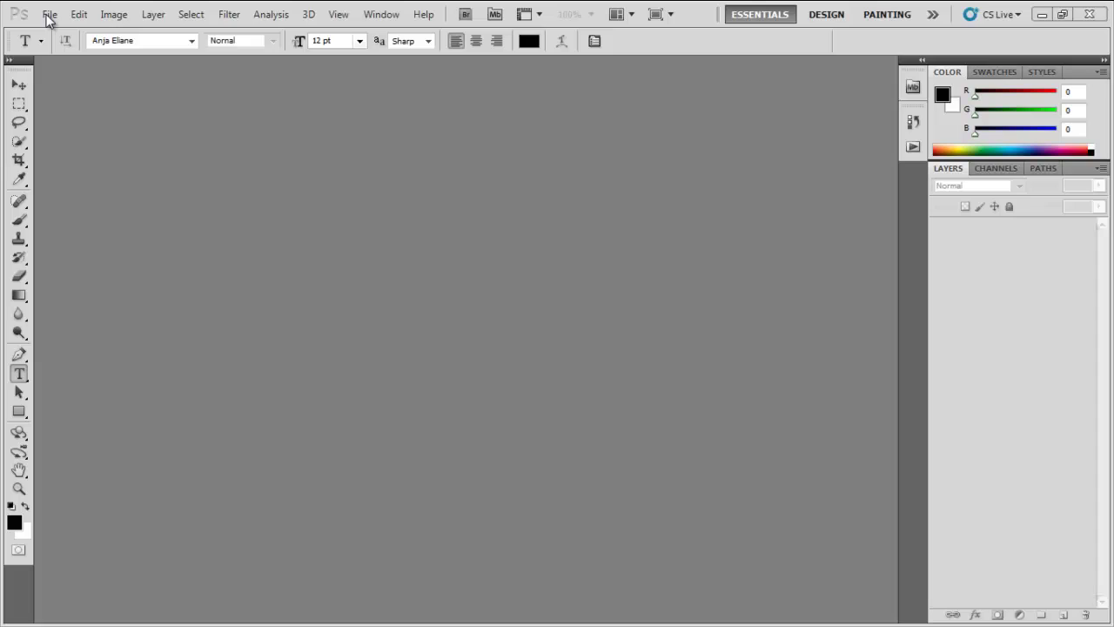
Create a new 500 × 250 pixel document.
click(50, 14)
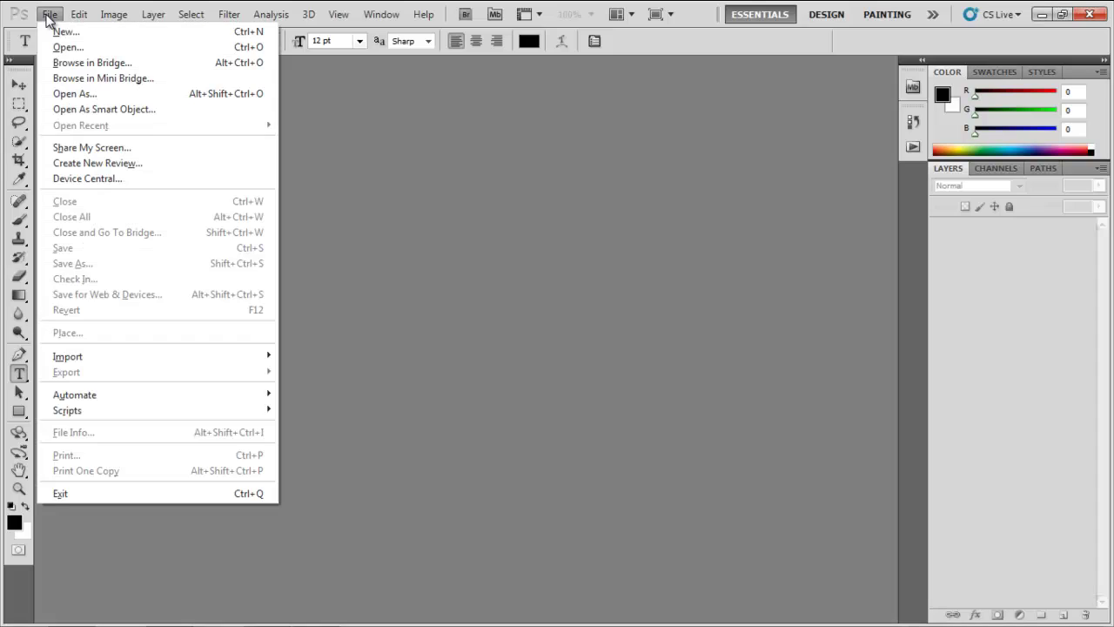
click(63, 32)
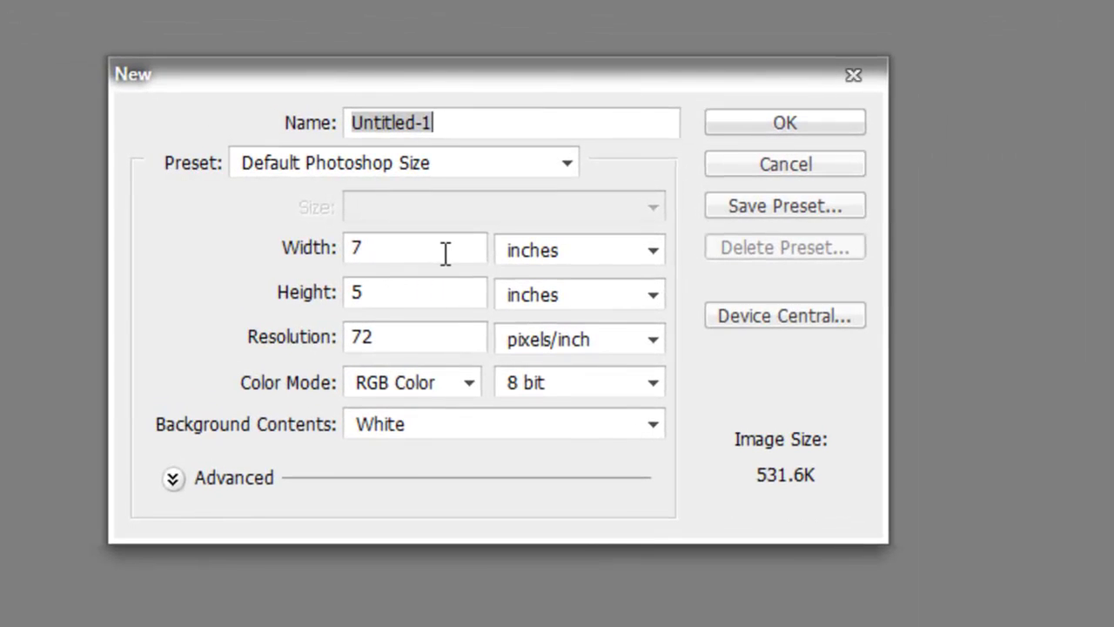
click(447, 252)
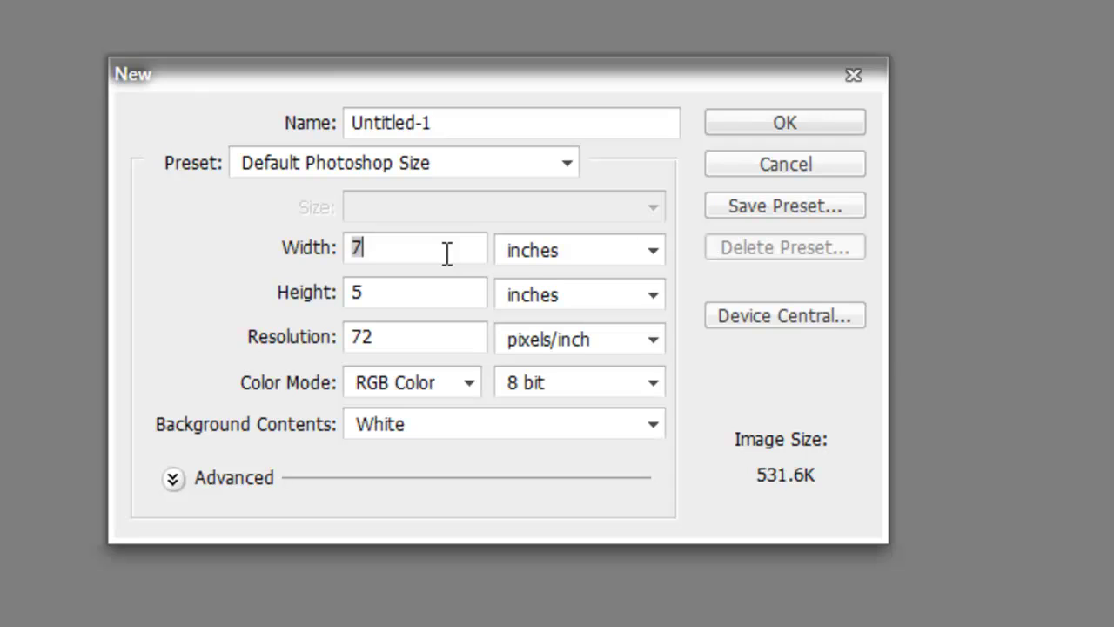
click(652, 250)
click(553, 269)
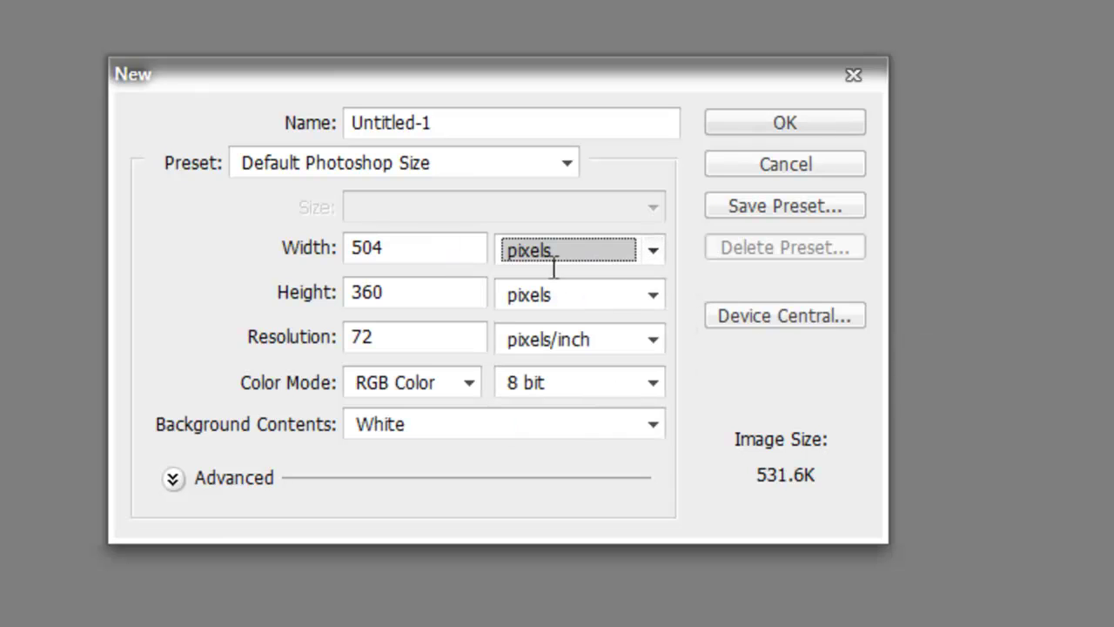
click(422, 247)
key(BackSpace)
text(0)
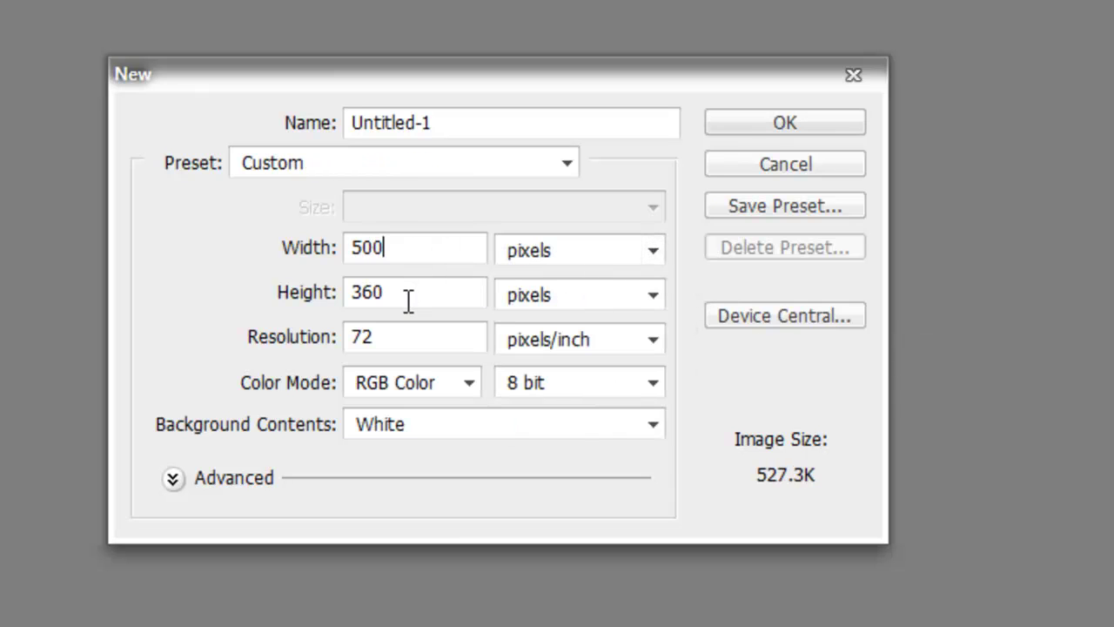
text(250)
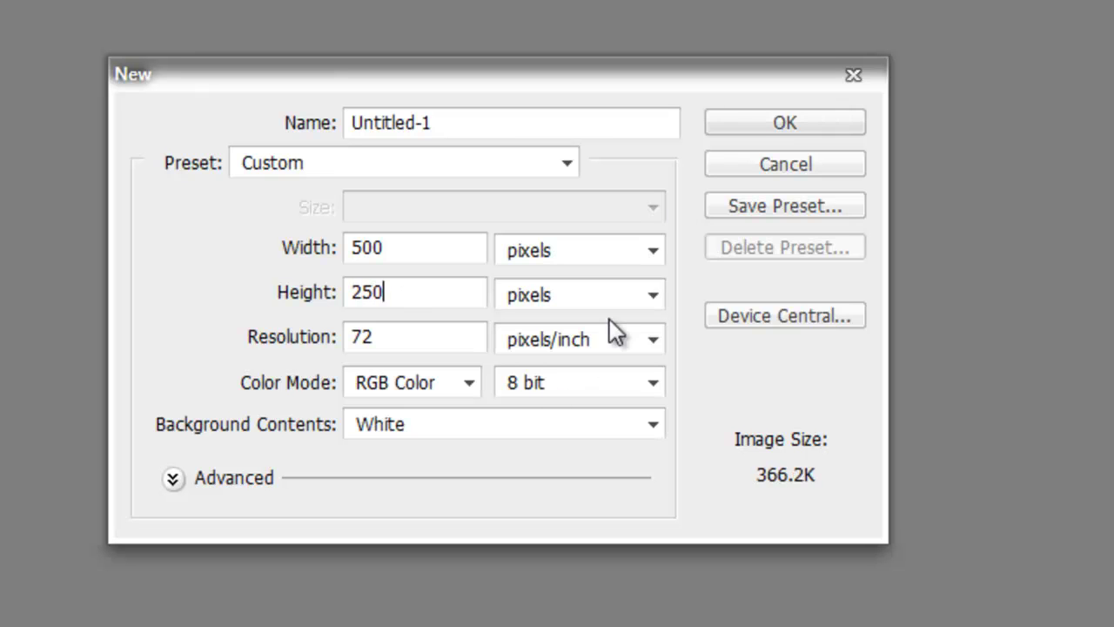
click(760, 130)
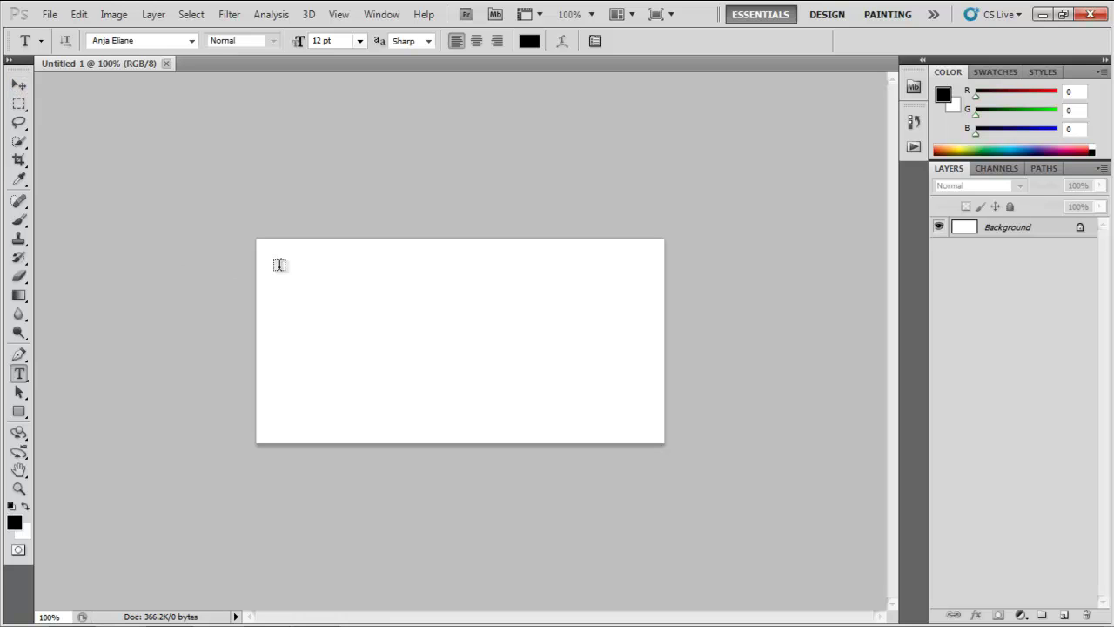
Fill the canvas background with solid black using the Paint Bucket.
click(26, 297)
click(83, 308)
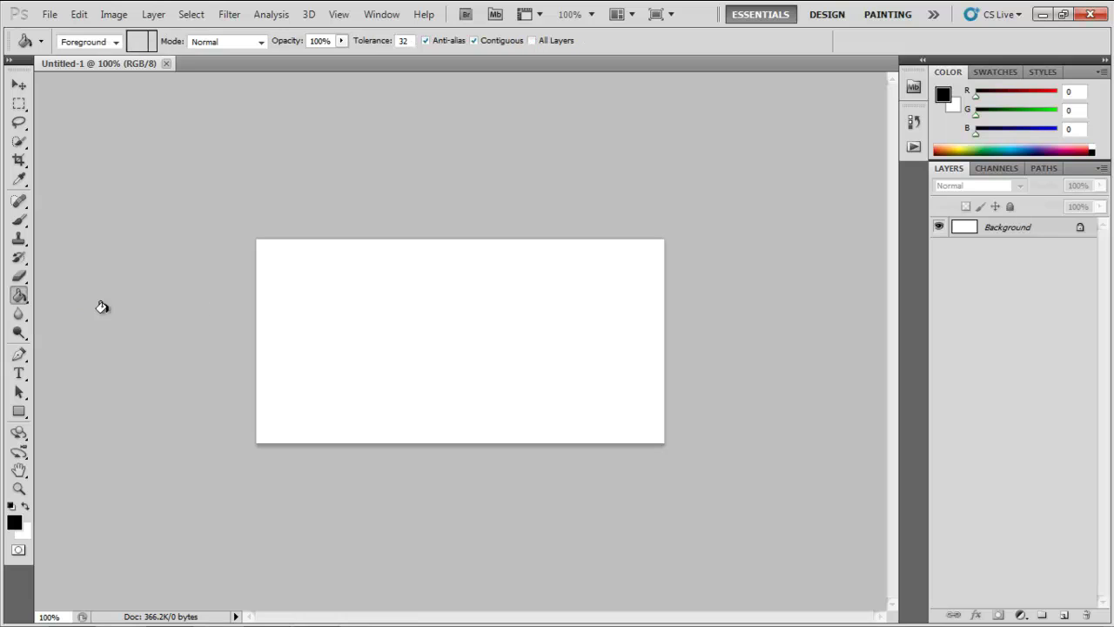
click(340, 302)
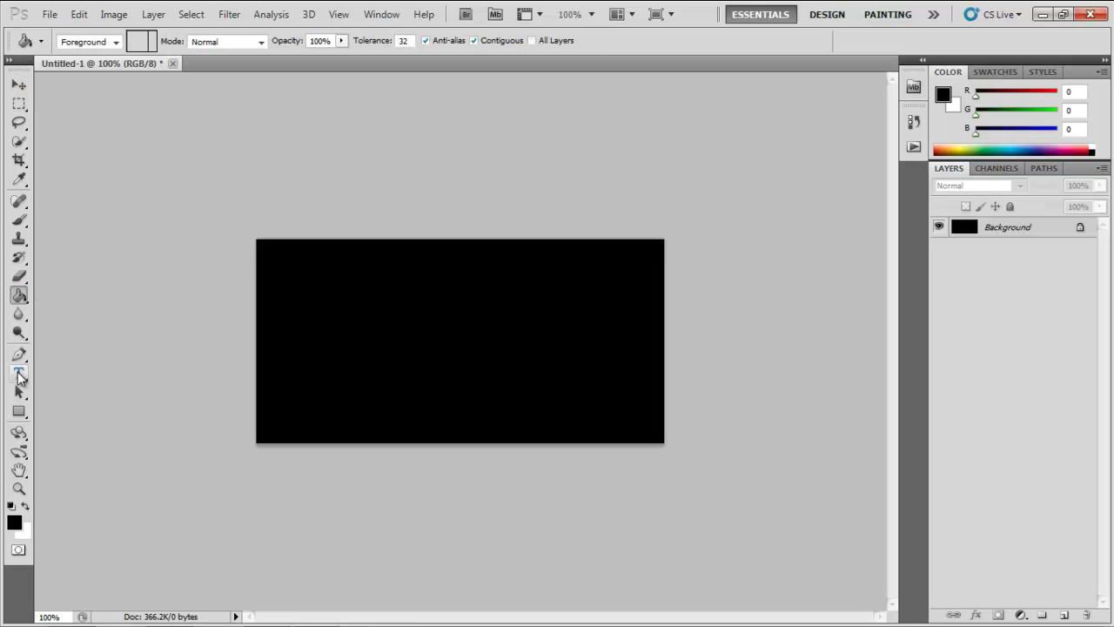
click(19, 374)
Add a white 36 pt 'DownloadStuf4Free' title and nudge it slightly lower.
click(26, 508)
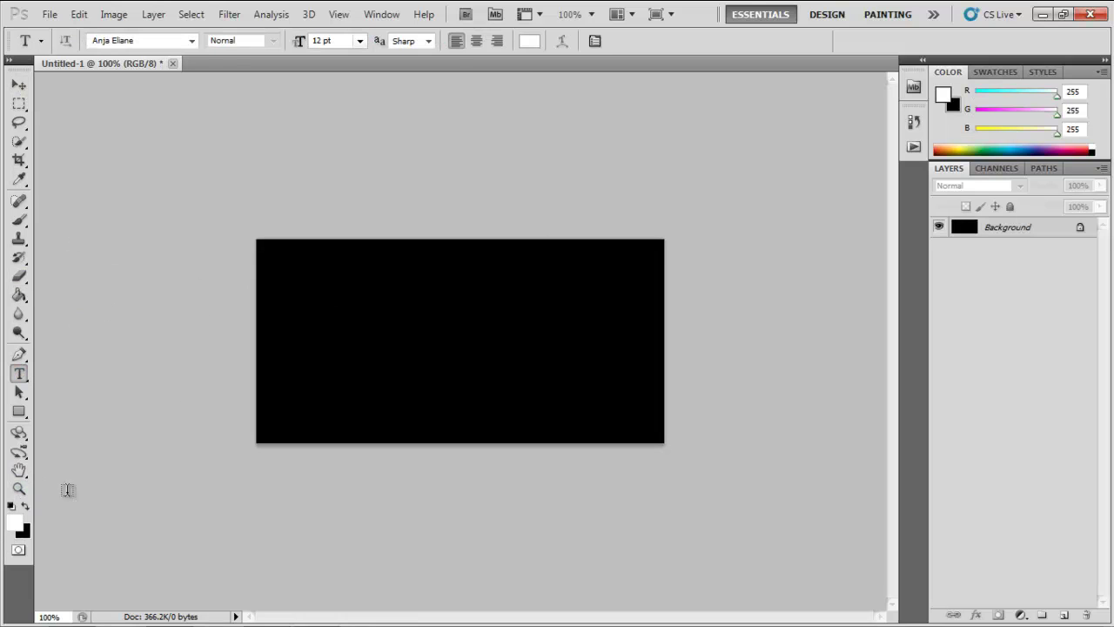
click(318, 280)
text(DownloadStuf4Free)
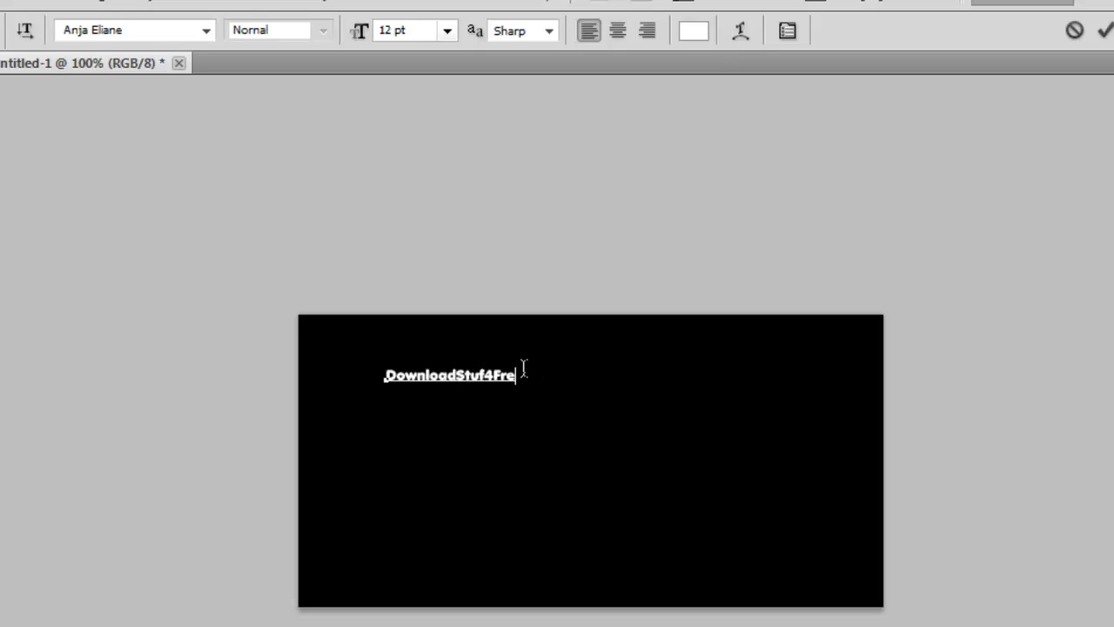
drag(526, 370, 346, 334)
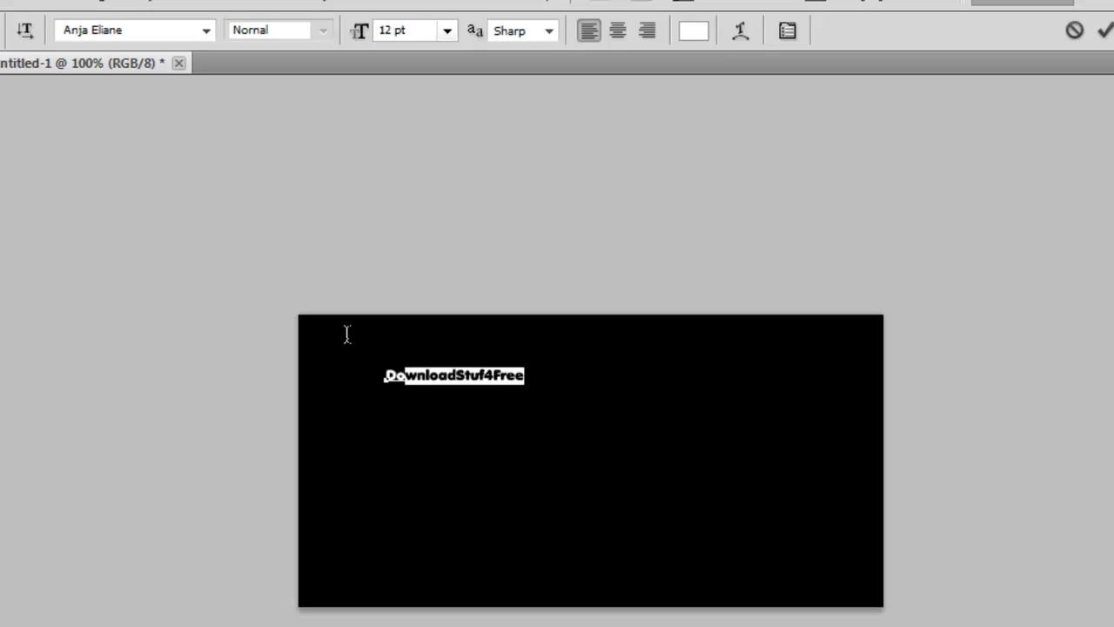
click(442, 33)
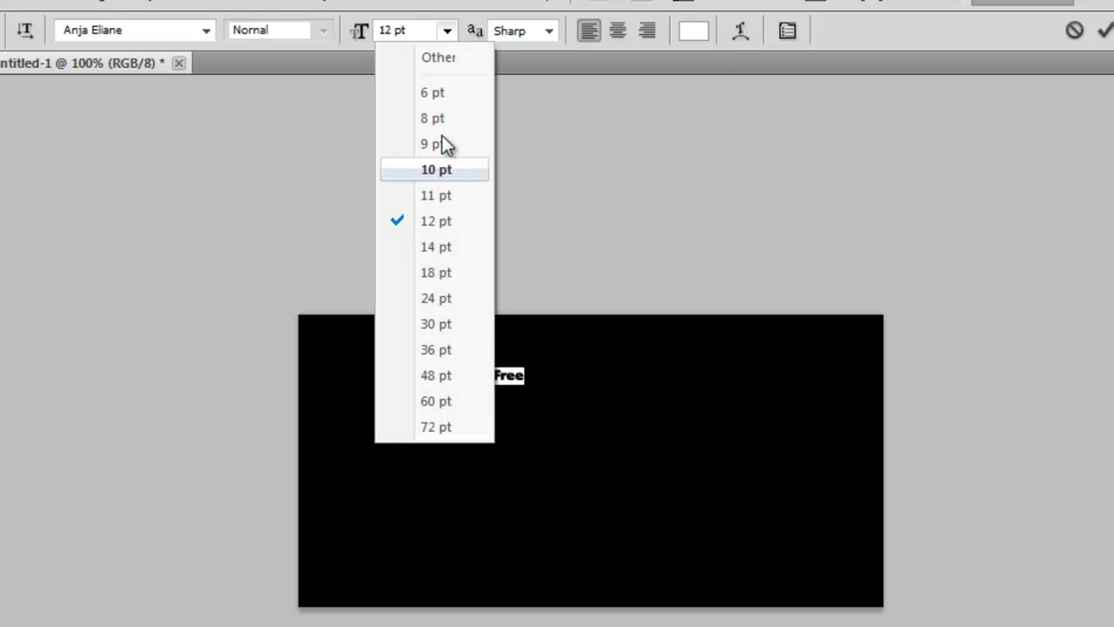
click(437, 375)
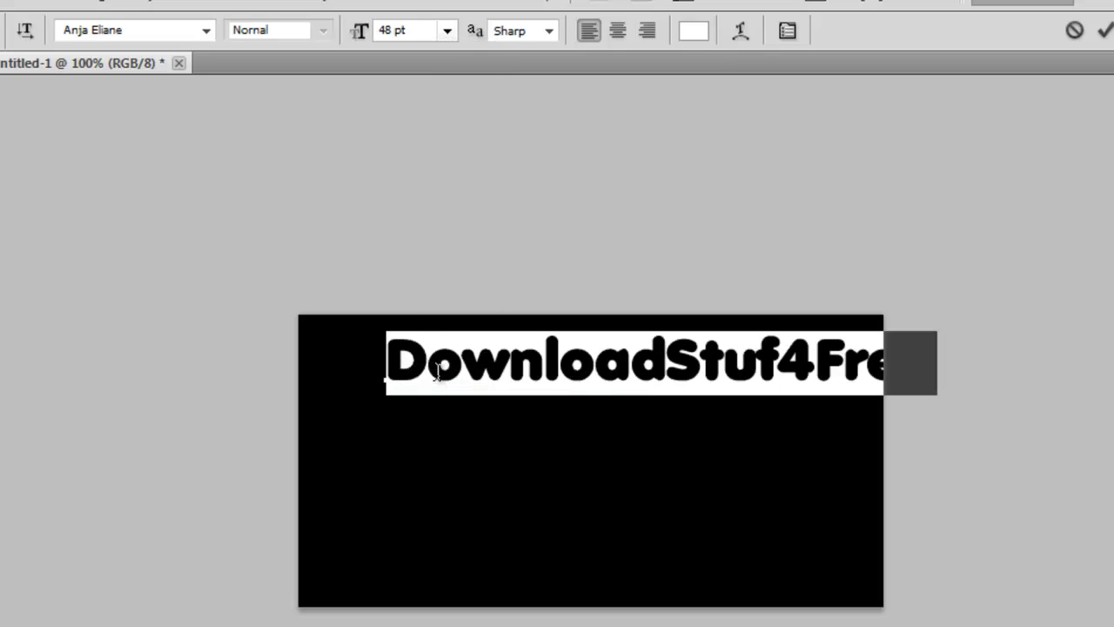
click(448, 32)
click(435, 351)
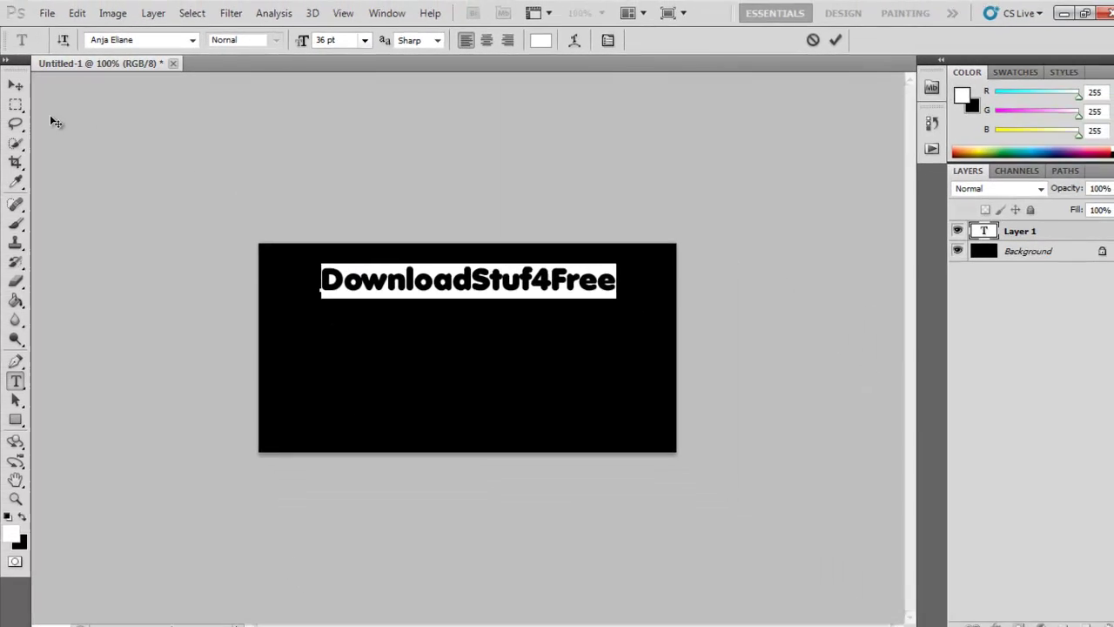
click(16, 85)
drag(493, 283, 493, 296)
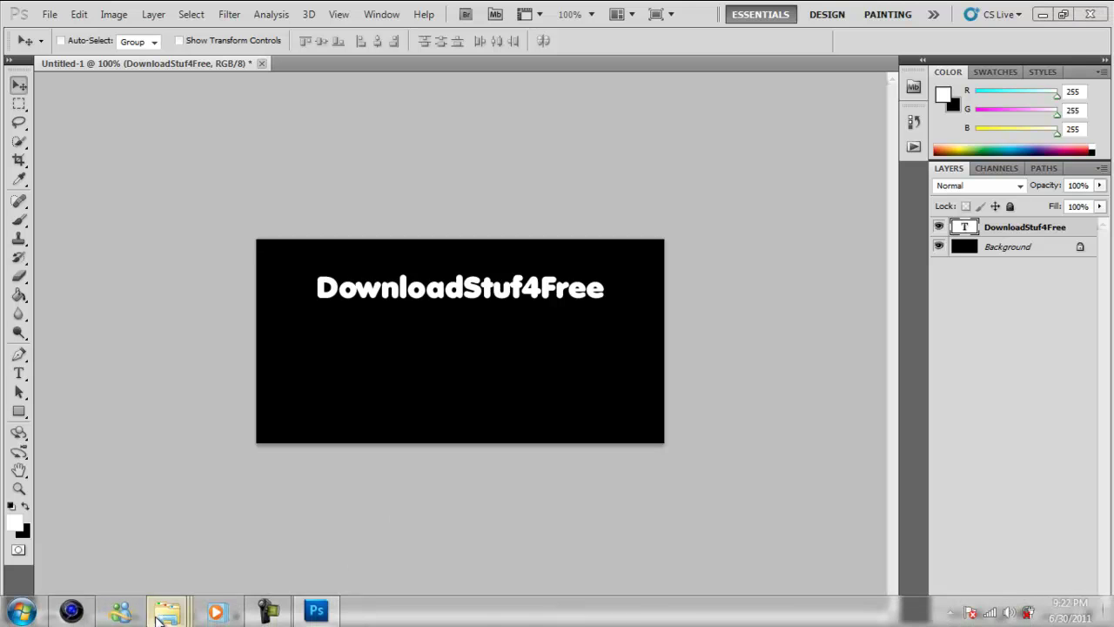
Bring in the red smoke image and stretch it across the banner width.
click(166, 609)
click(663, 528)
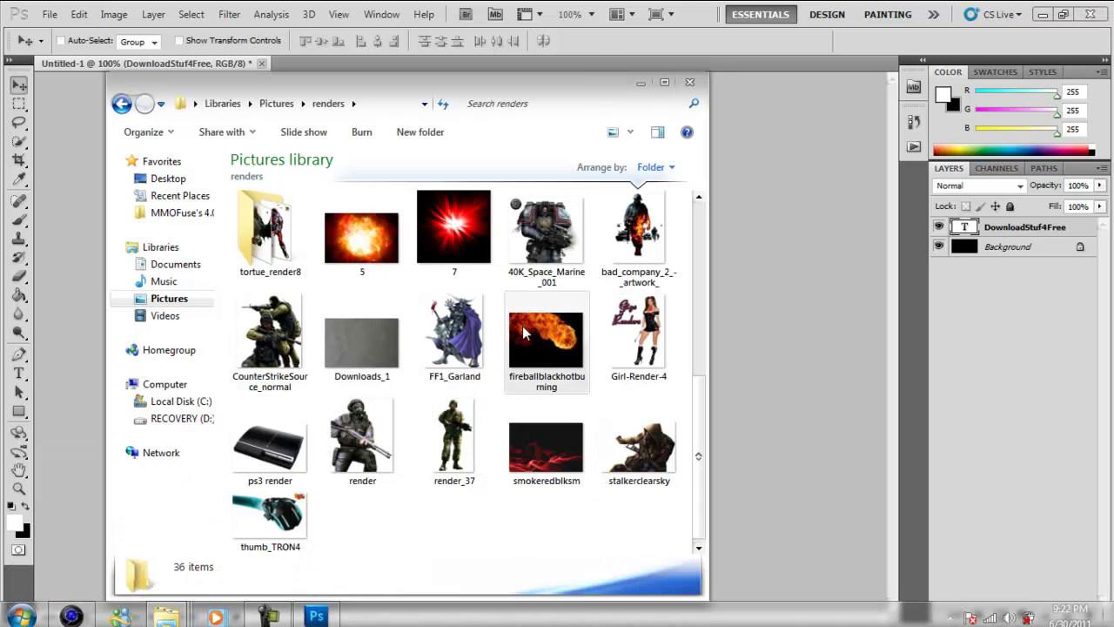
click(831, 331)
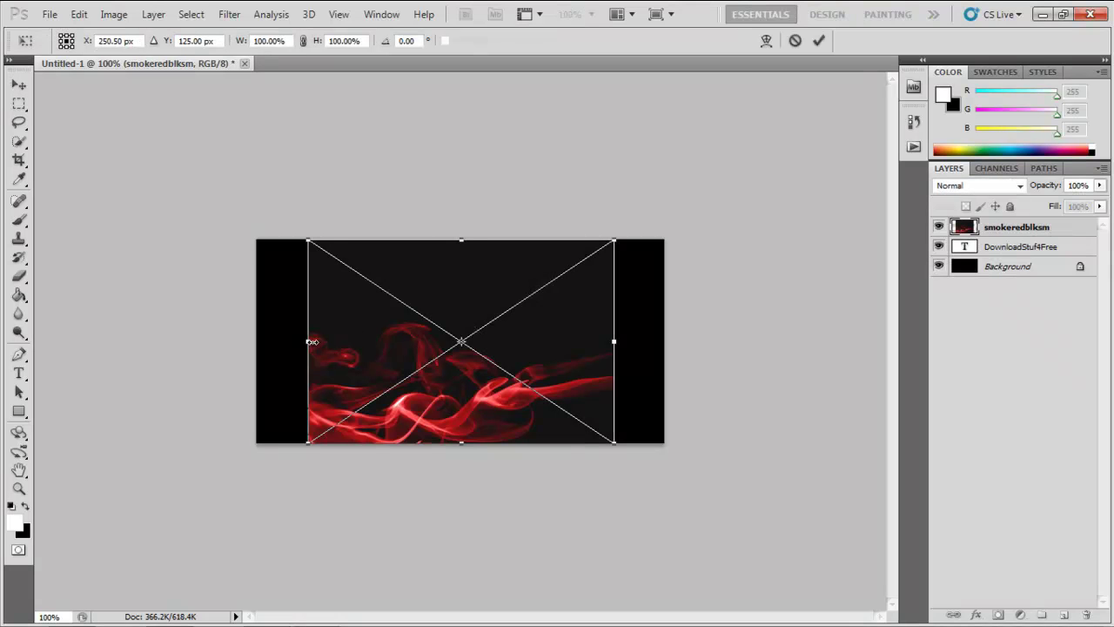
drag(311, 341, 265, 339)
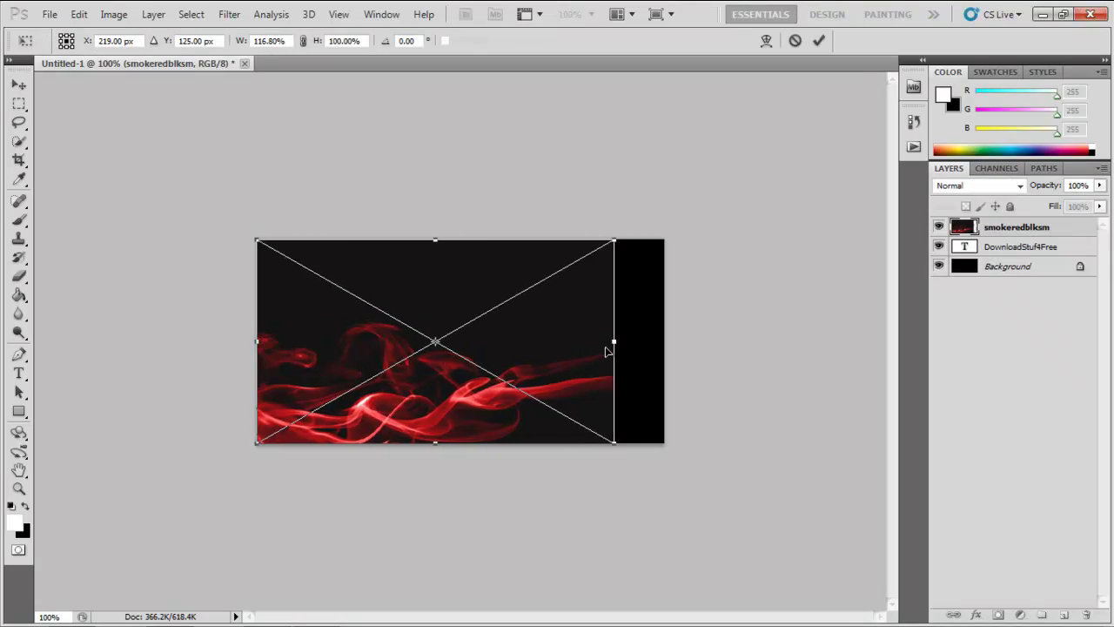
drag(607, 351, 664, 341)
key(Return)
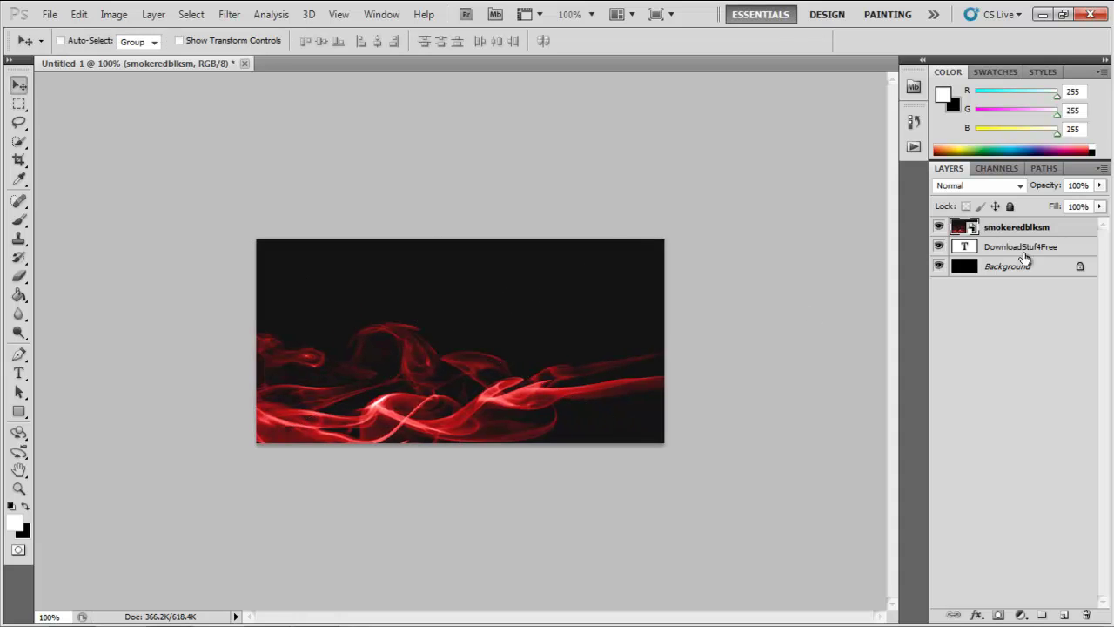
Set the smoke layer's blend mode to Screen.
click(1020, 185)
key(Escape)
key(Down)
key(Down)
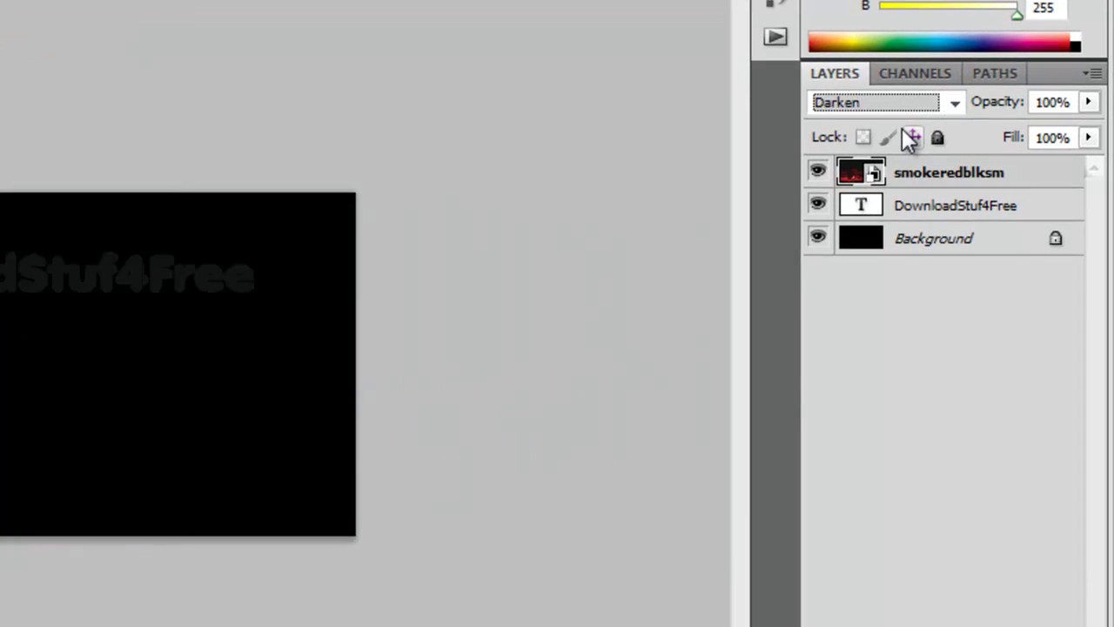
key(Down)
key(Down)
key(Down)
key(Down)
key(Down)
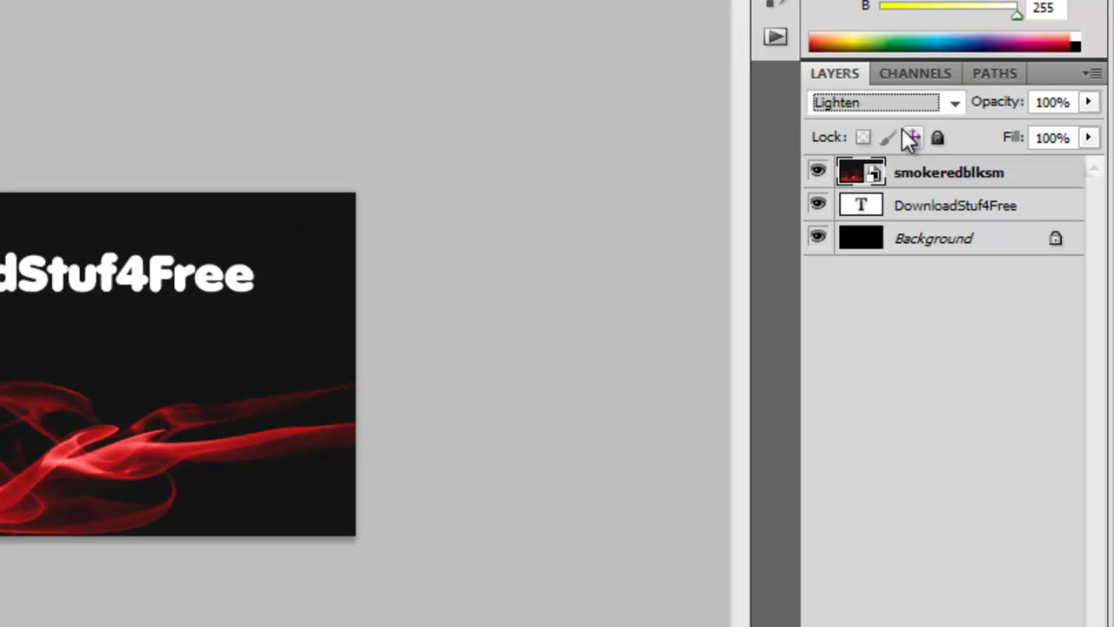
key(Down)
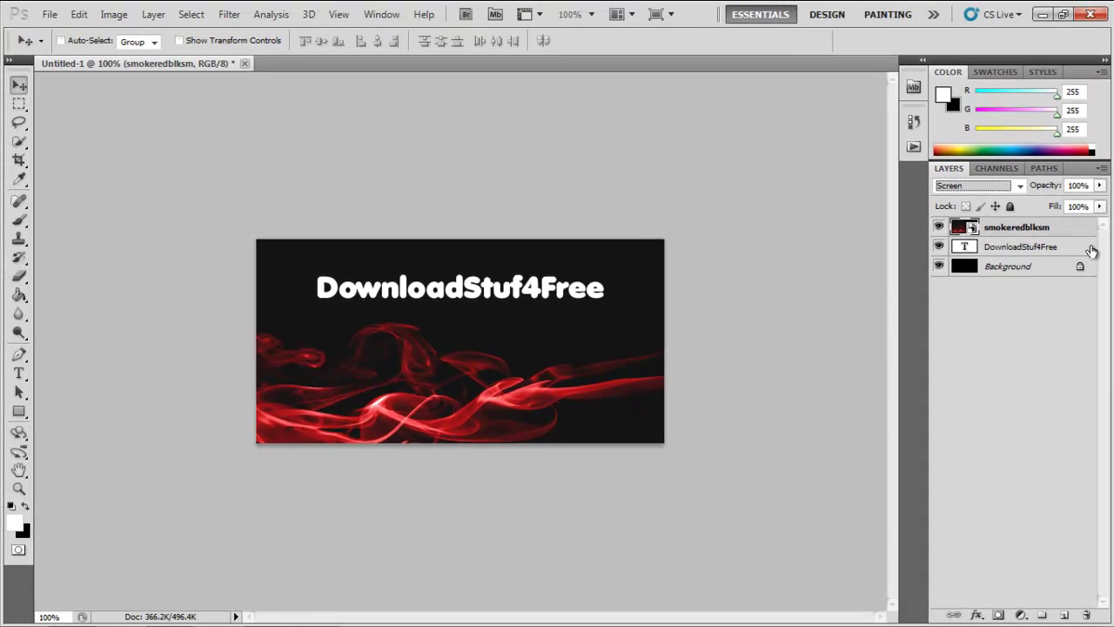
click(1092, 249)
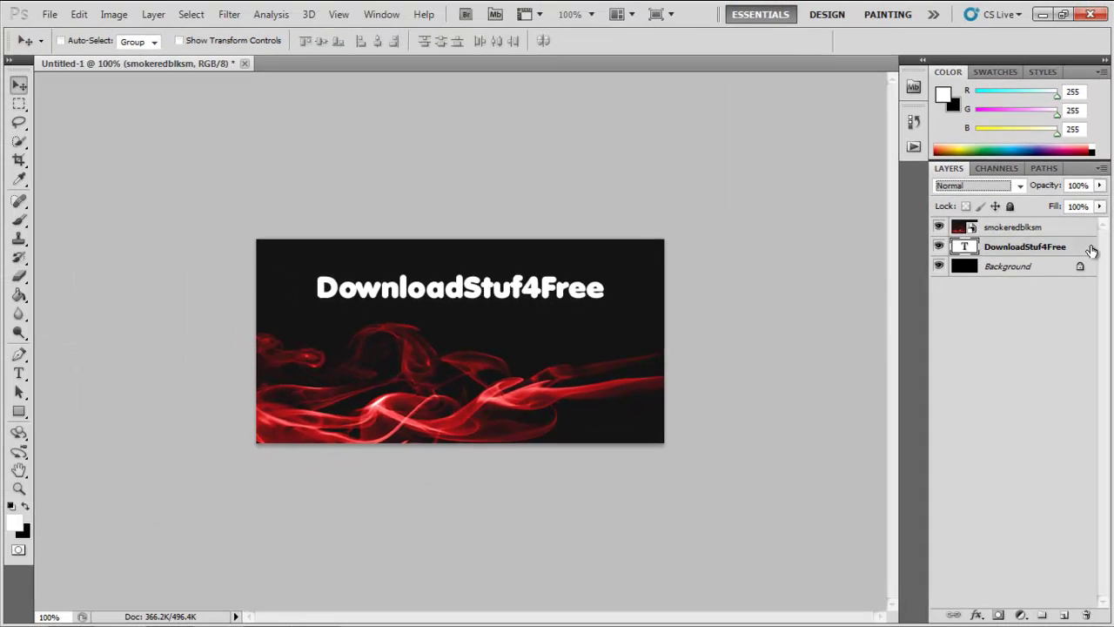
Give the title 1% fill opacity with Bevel and Emboss and a red Color Overlay.
double_click(1092, 249)
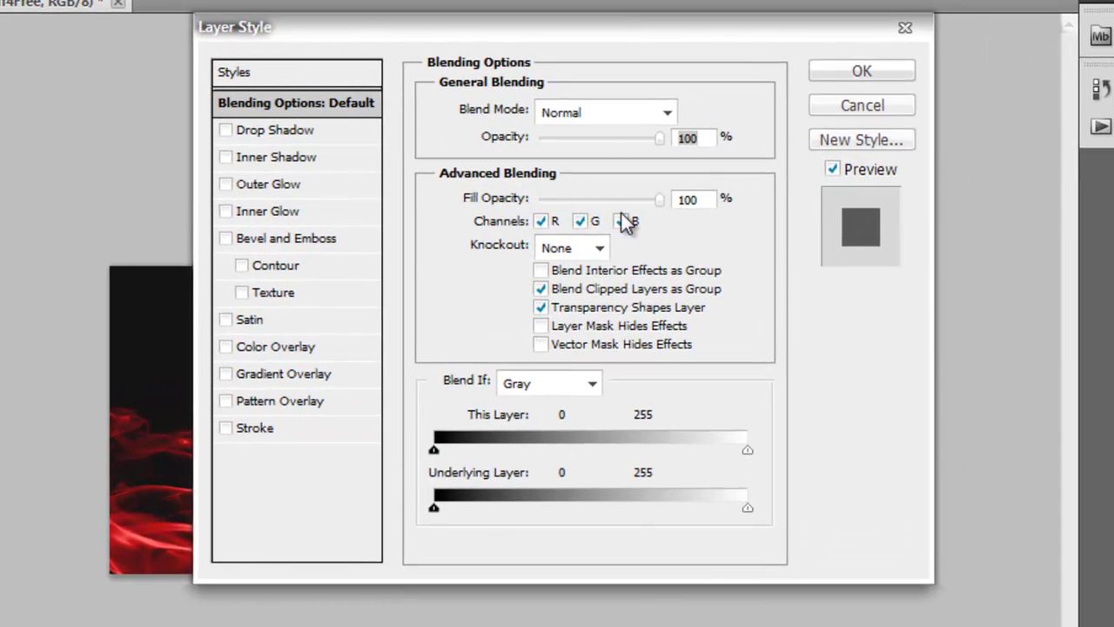
text(1)
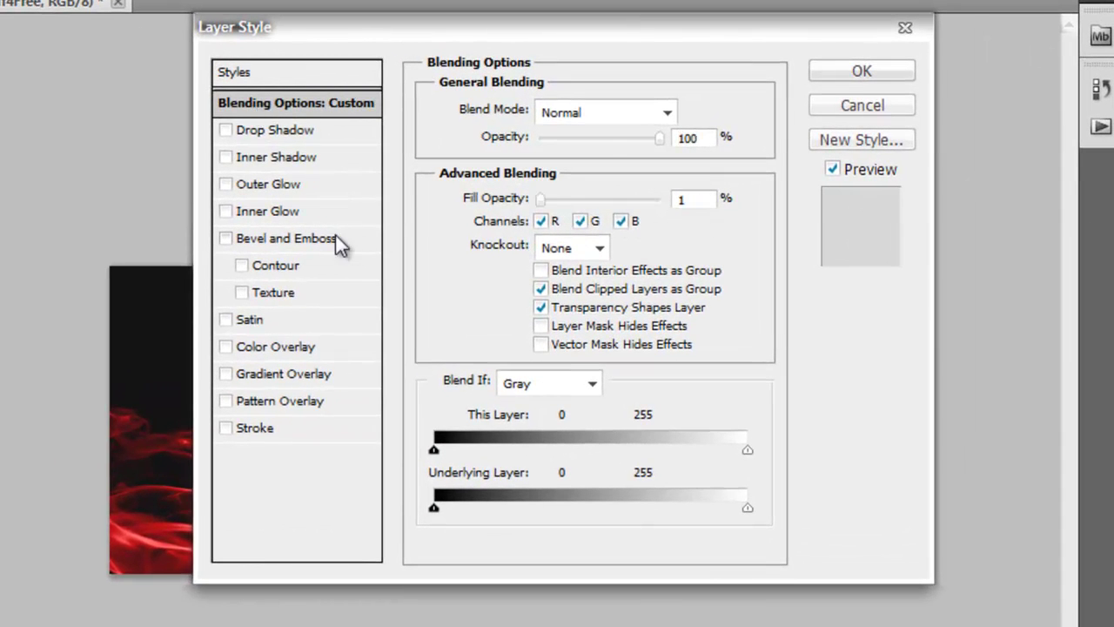
click(228, 238)
click(289, 238)
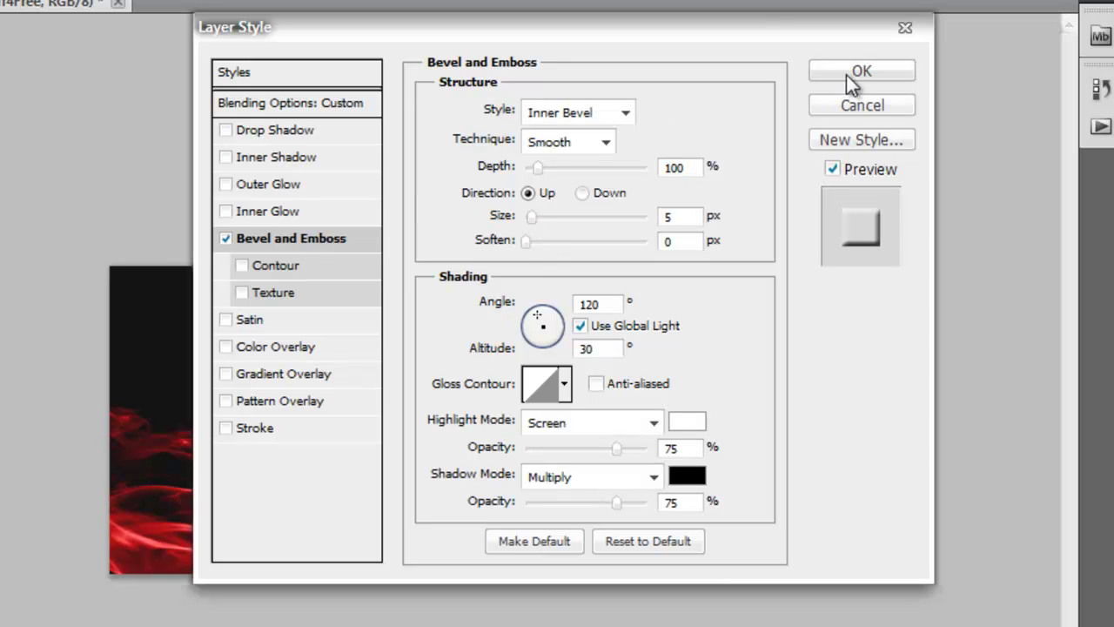
click(280, 352)
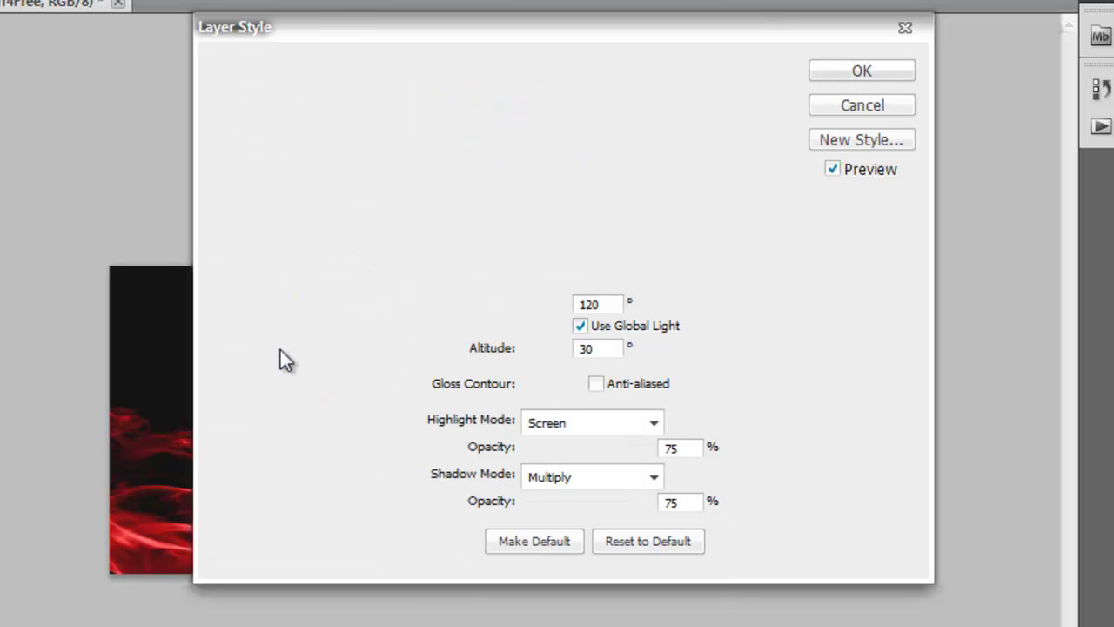
click(841, 75)
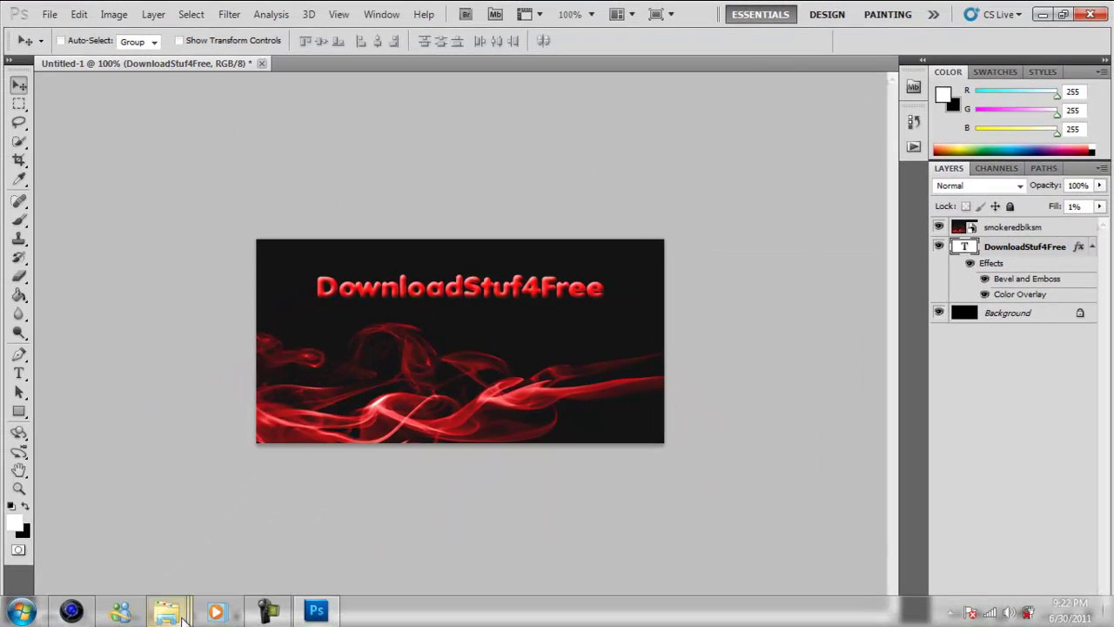
mouse_move(167, 611)
click(459, 540)
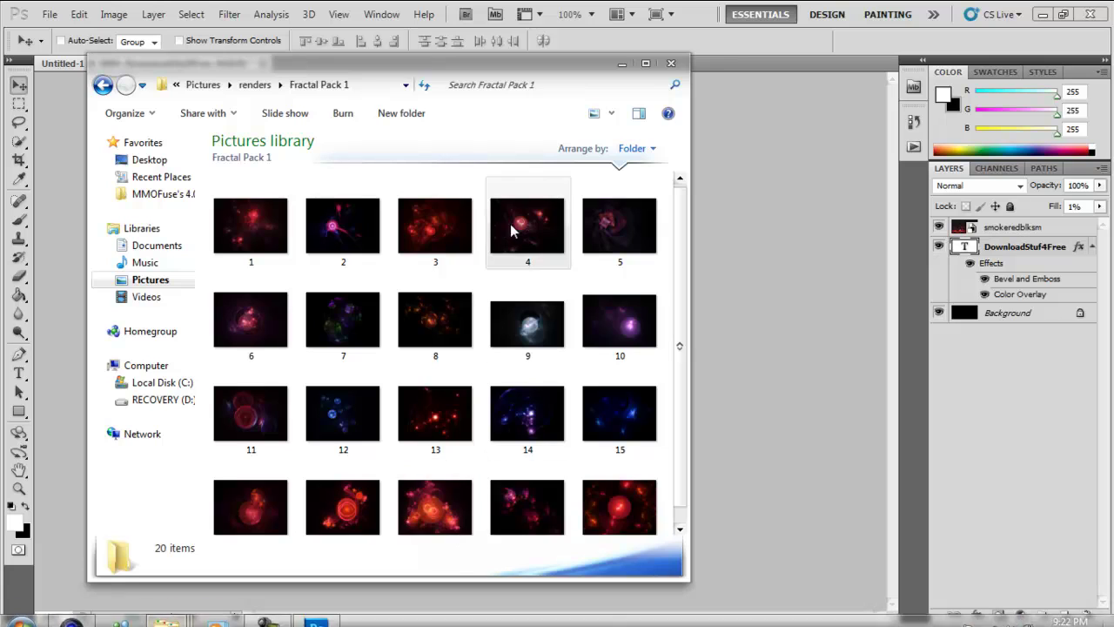
Stretch the placed fractal image 5 across the full banner width.
click(745, 303)
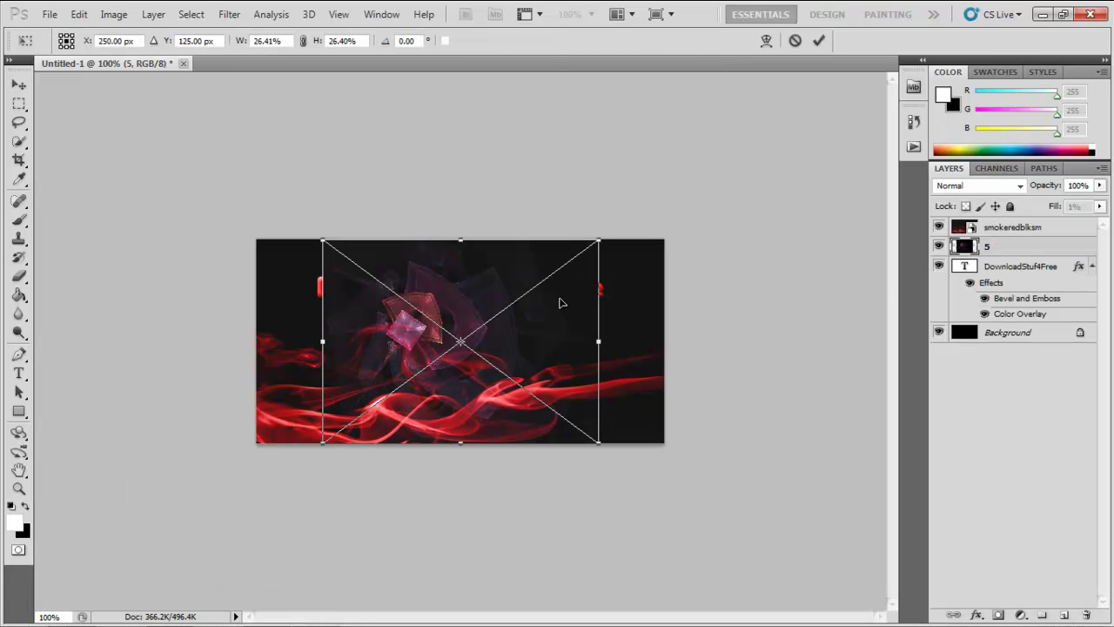
drag(601, 348, 667, 348)
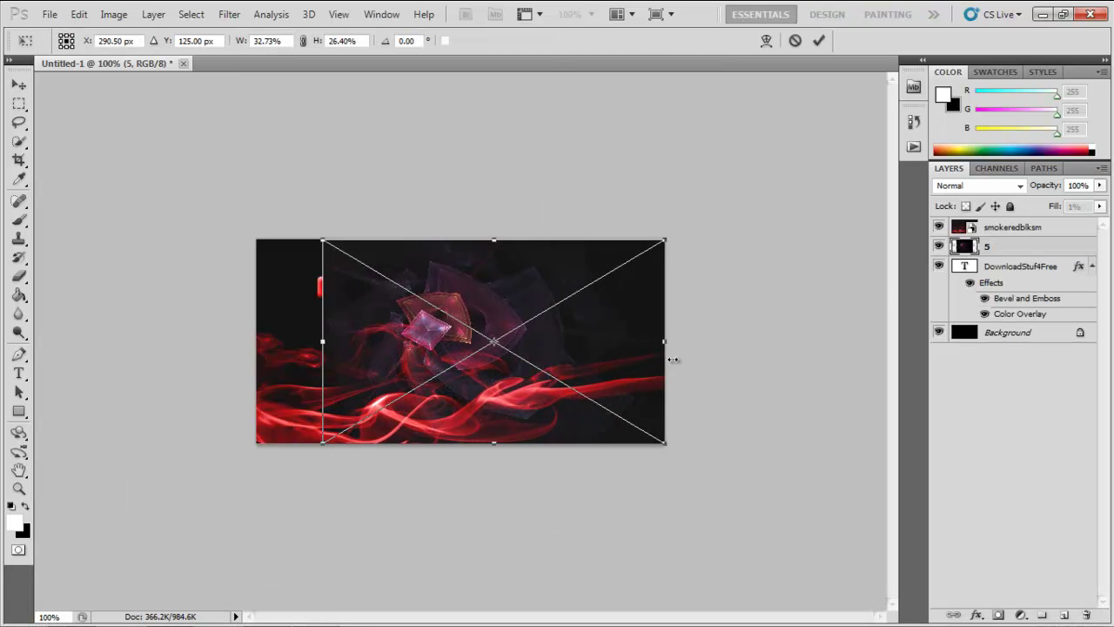
drag(320, 340, 255, 340)
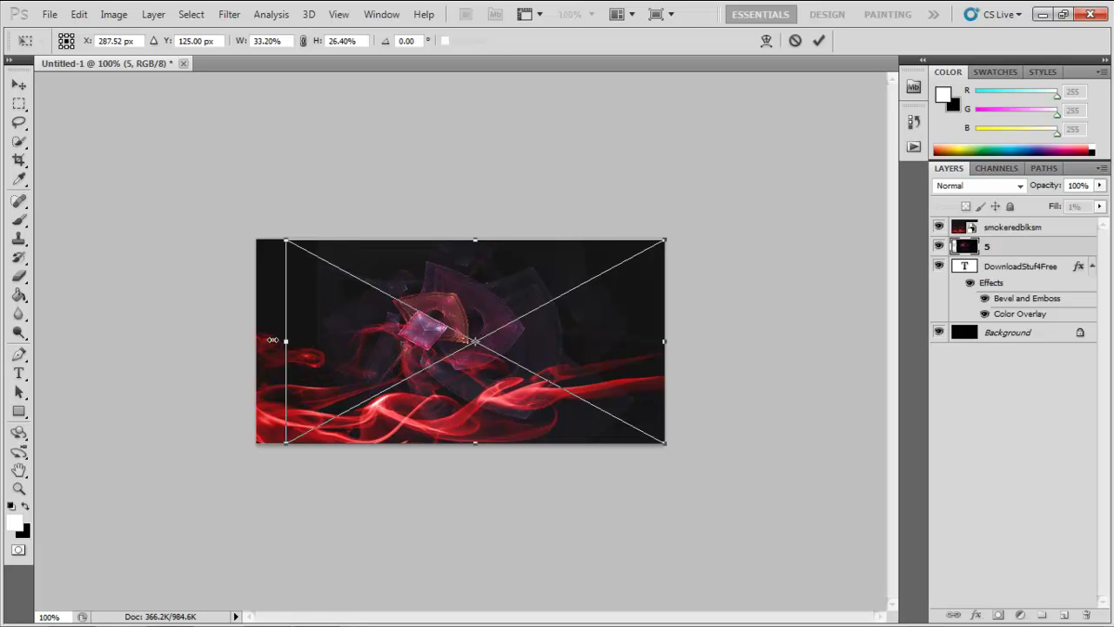
key(Return)
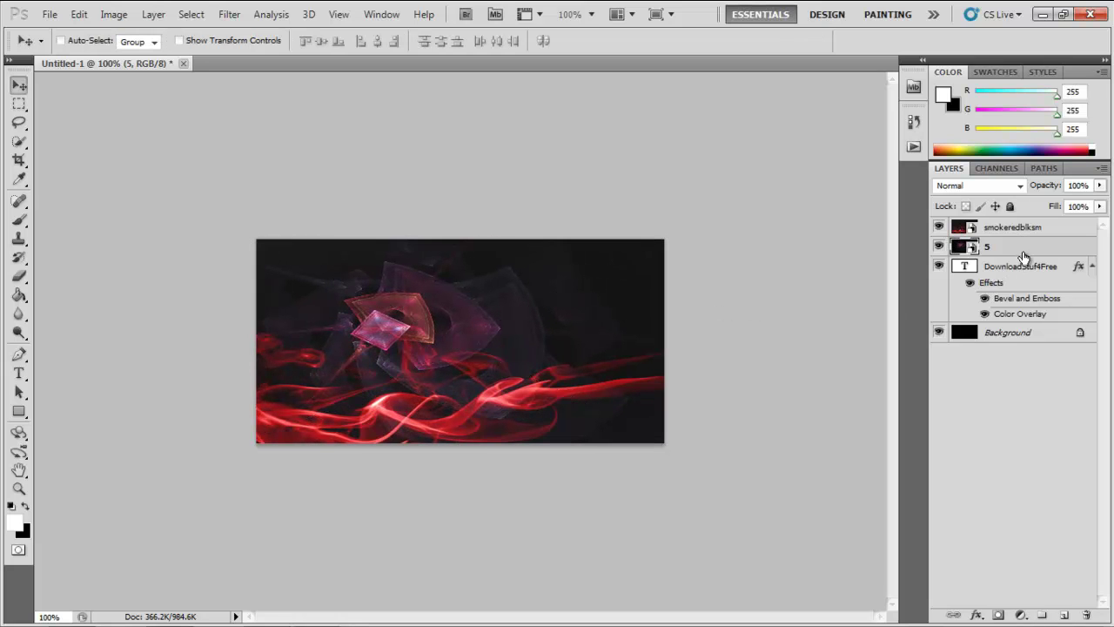
Keep layer 5 in Normal mode and move the DownloadStuf4Free layer above it.
drag(1024, 255, 1037, 222)
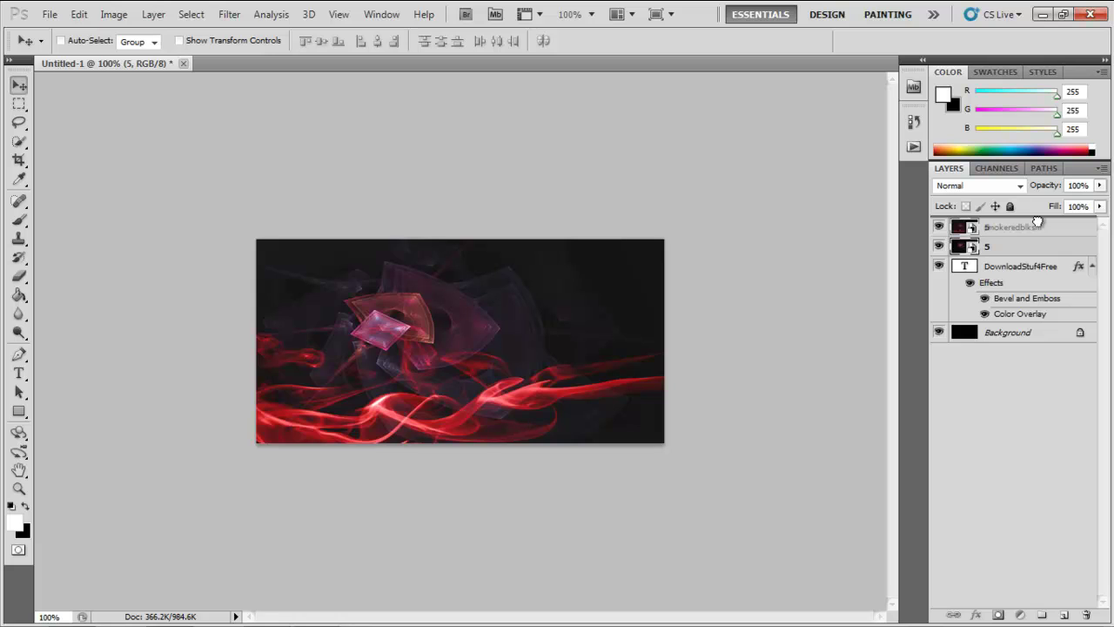
drag(1038, 227, 1038, 246)
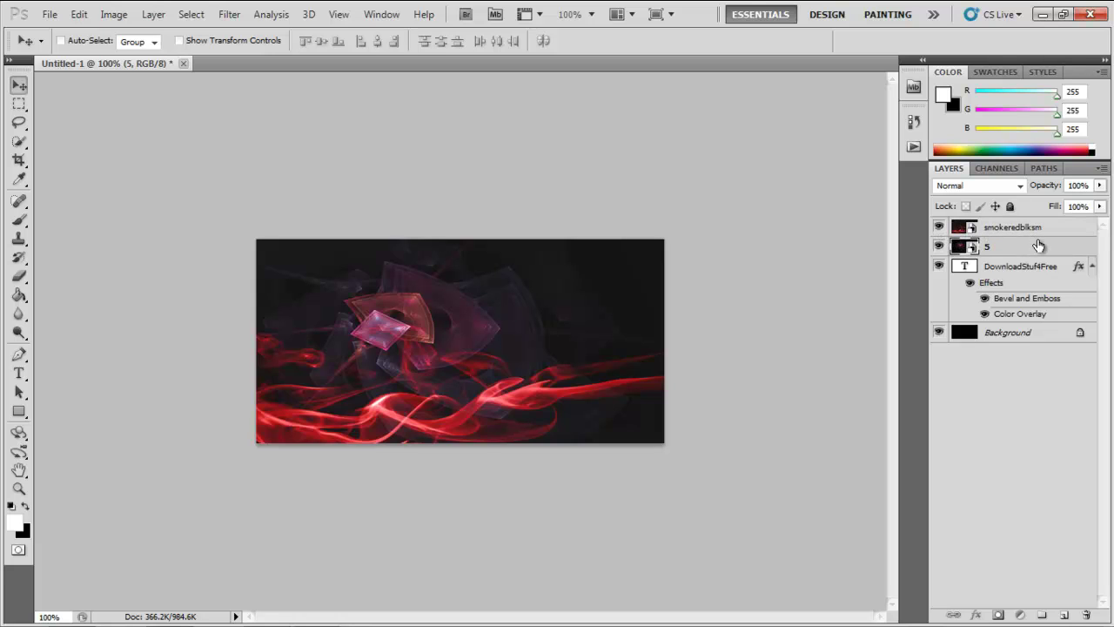
click(1020, 185)
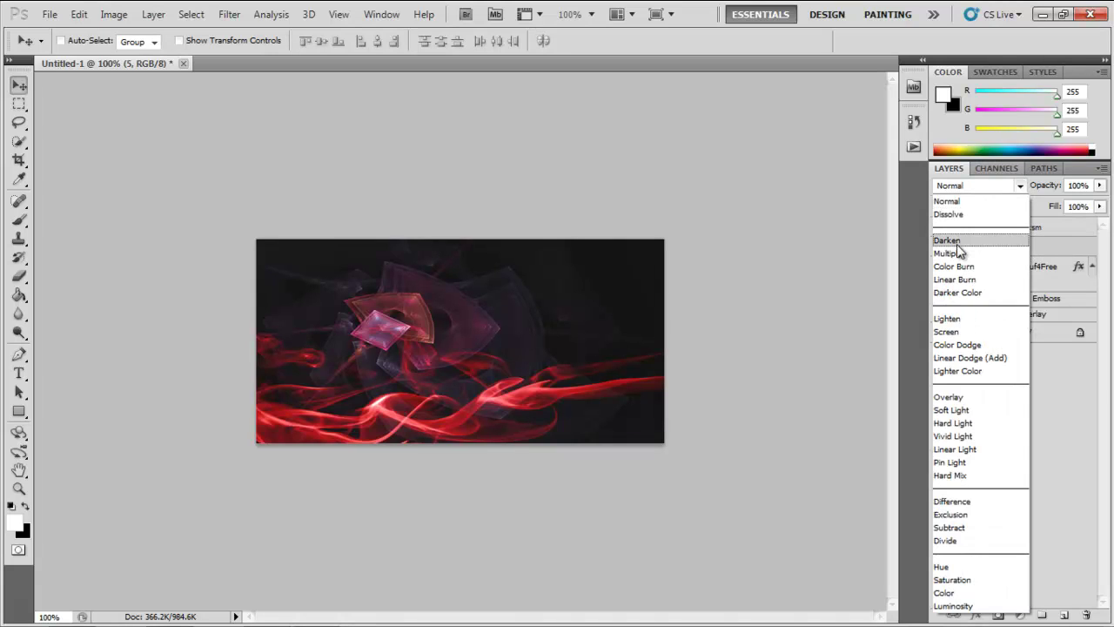
click(977, 206)
click(1092, 267)
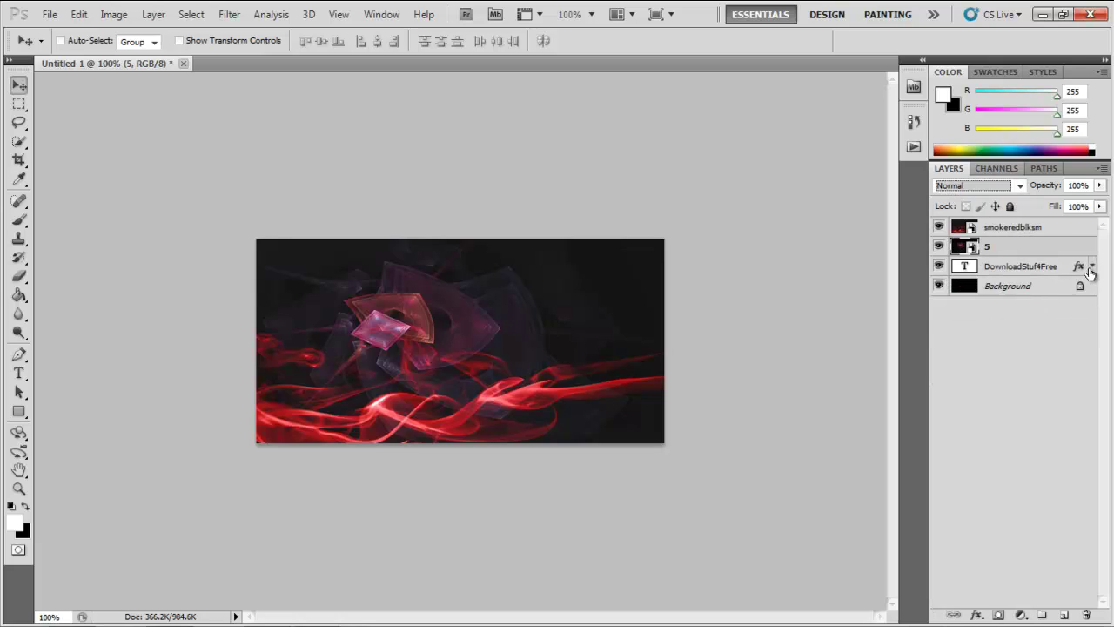
drag(1051, 270, 1042, 242)
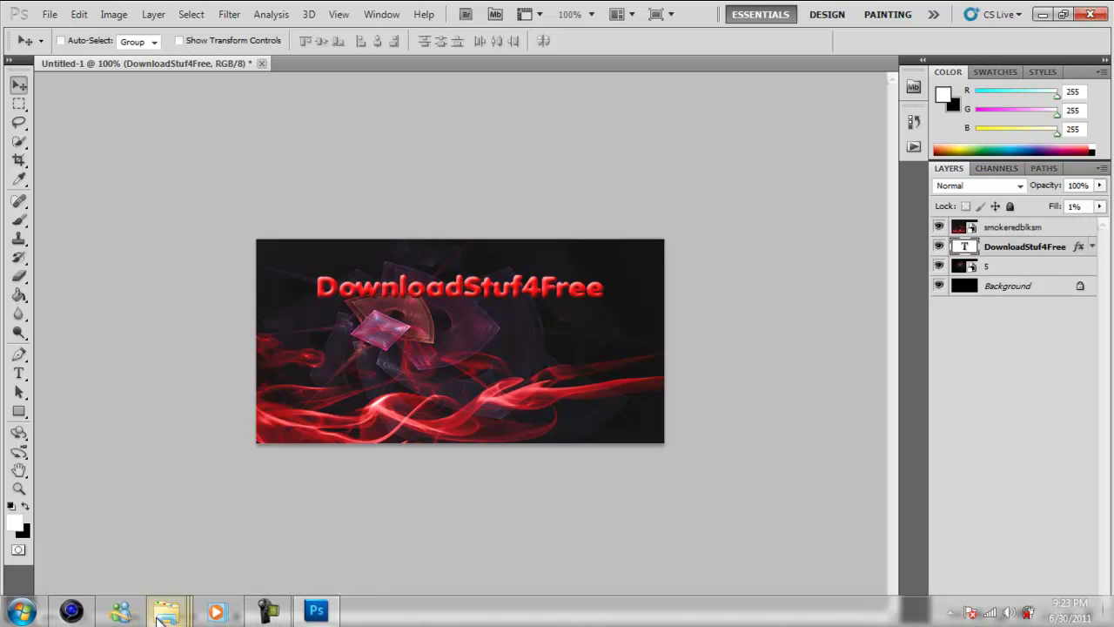
mouse_move(167, 611)
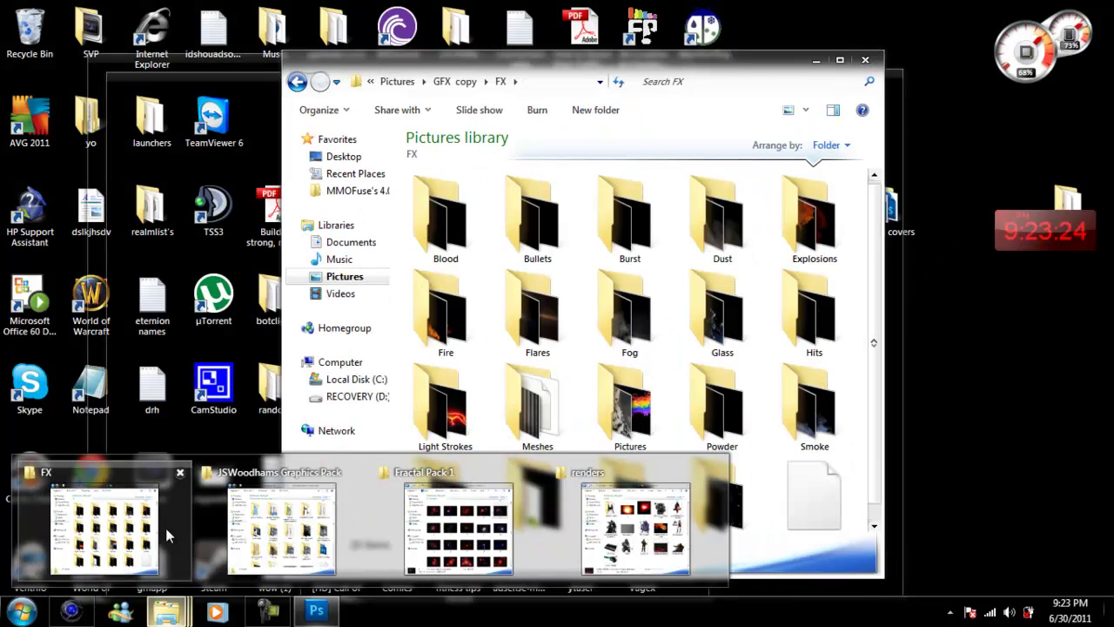
Drag texture-5 from the JSWoodhams Textures folder into the banner.
click(281, 531)
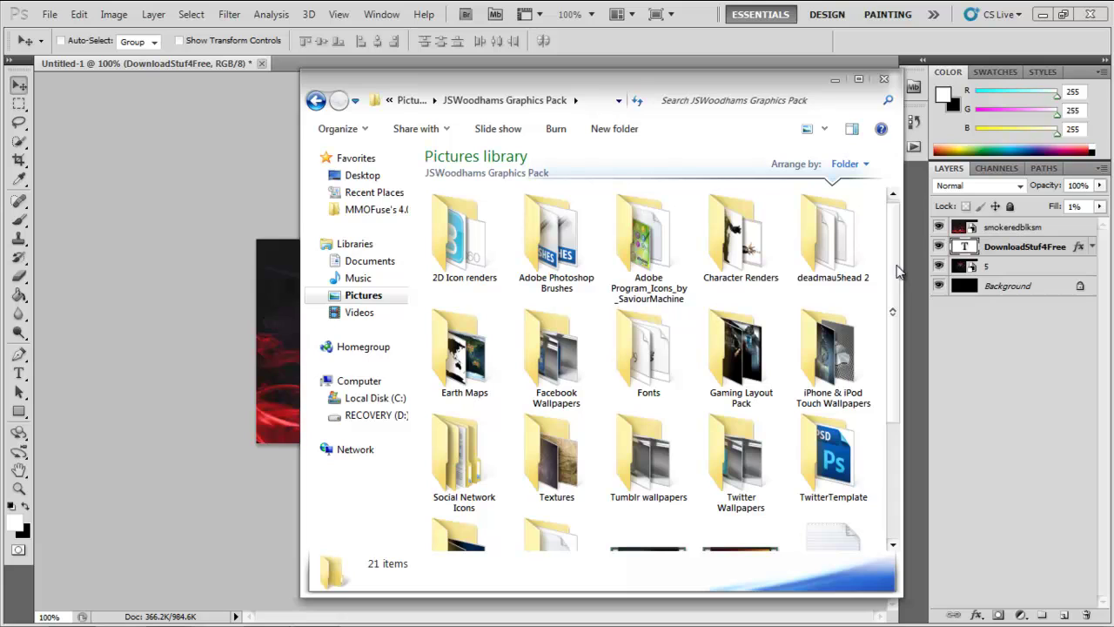
double_click(566, 444)
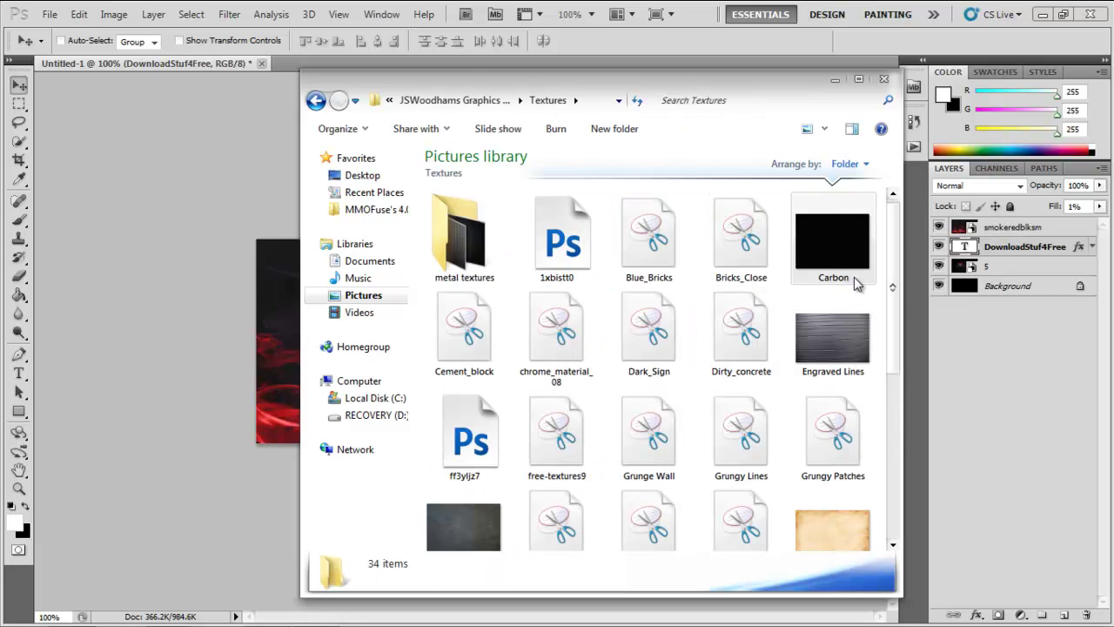
drag(893, 252, 888, 381)
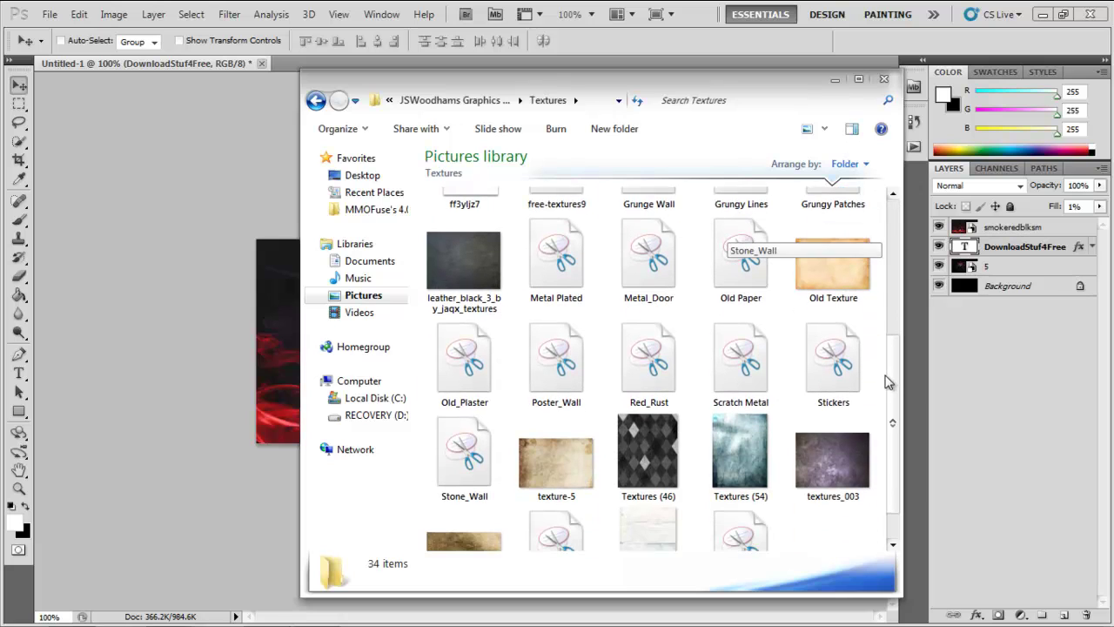
scroll(697, 418, down, 1)
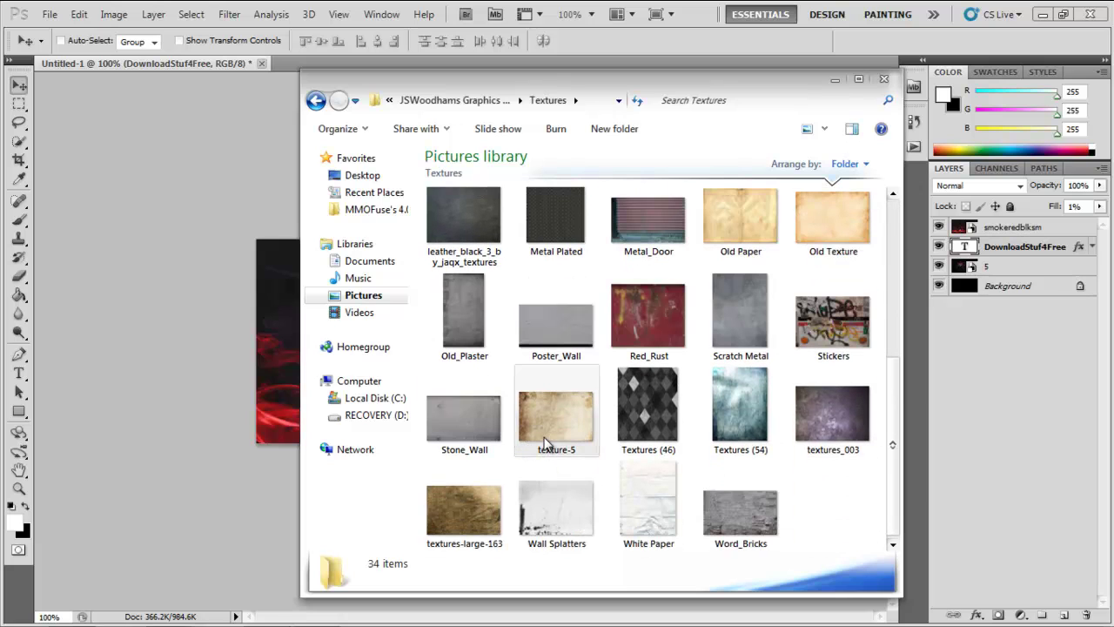
drag(546, 443, 245, 407)
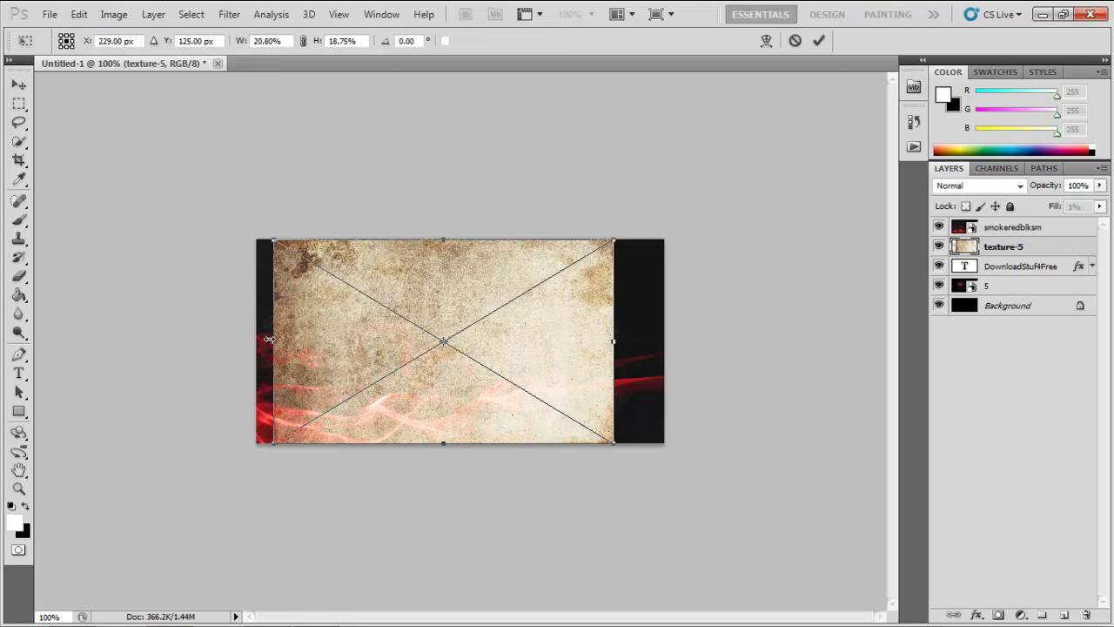
Stretch texture-5 to the canvas edges and move it to the top layer.
drag(305, 342, 255, 341)
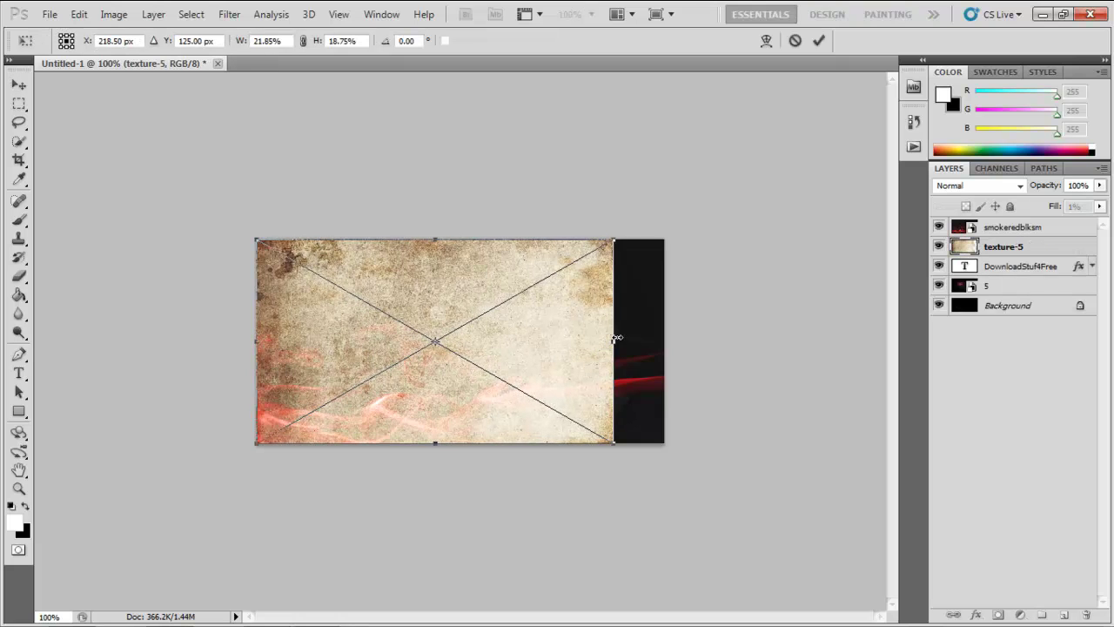
drag(615, 338, 664, 339)
key(Return)
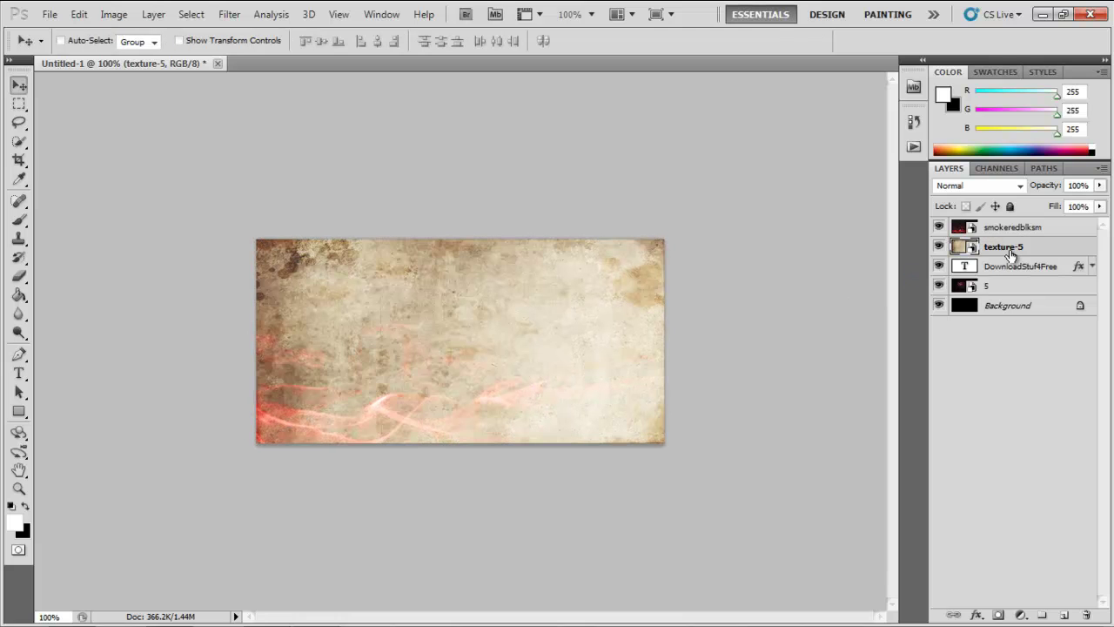
drag(1011, 252, 1022, 224)
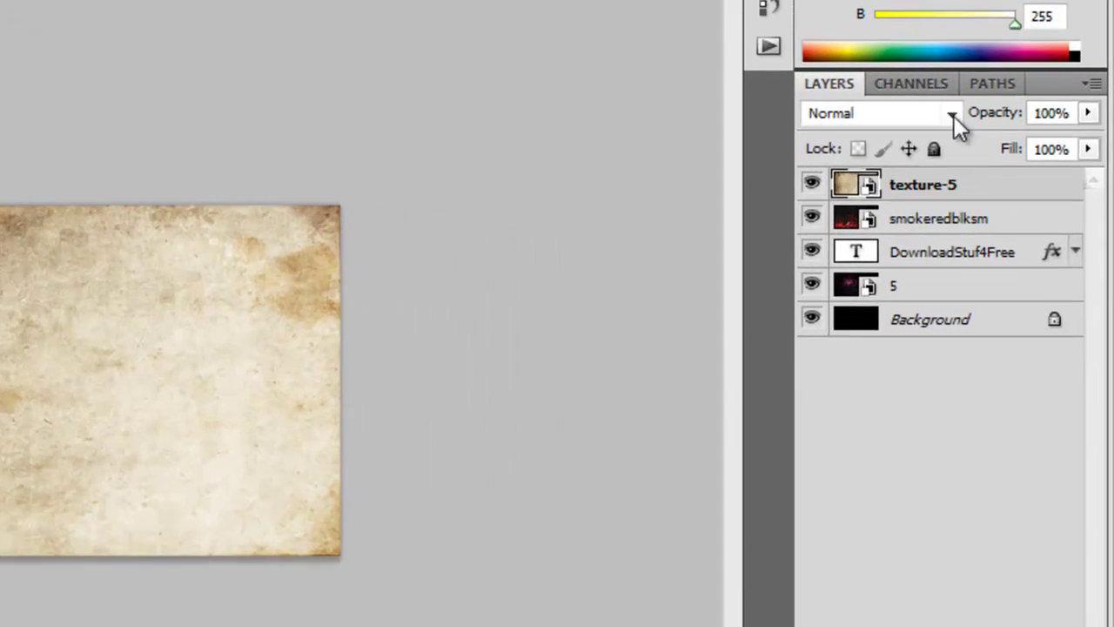
Set texture-5's blend mode to Color Burn.
click(1006, 172)
click(935, 249)
key(Down)
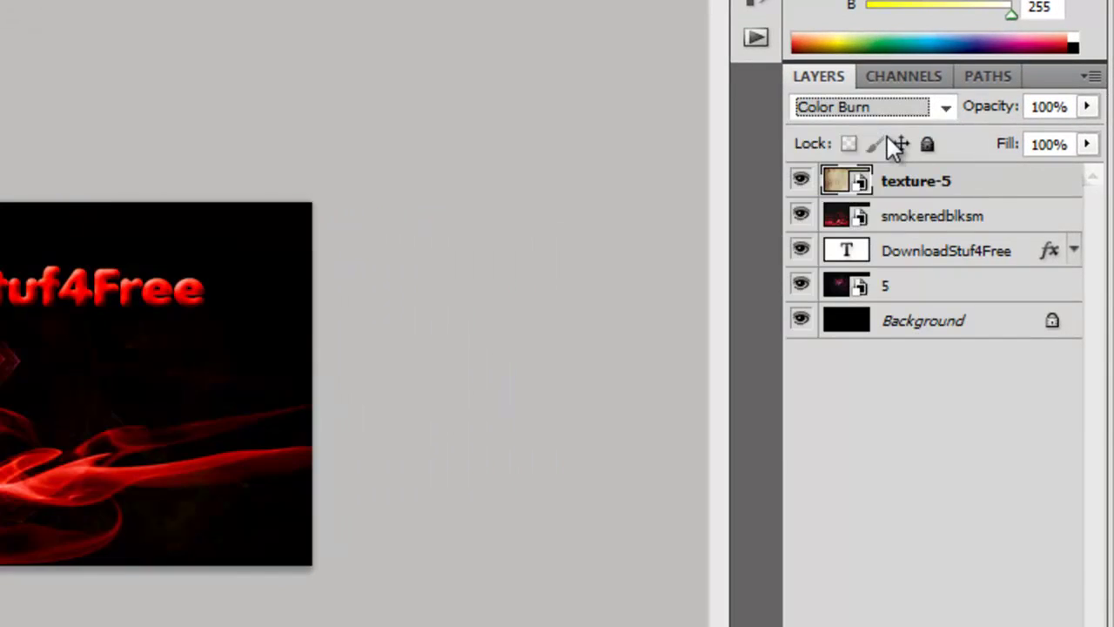
key(Up)
key(Down)
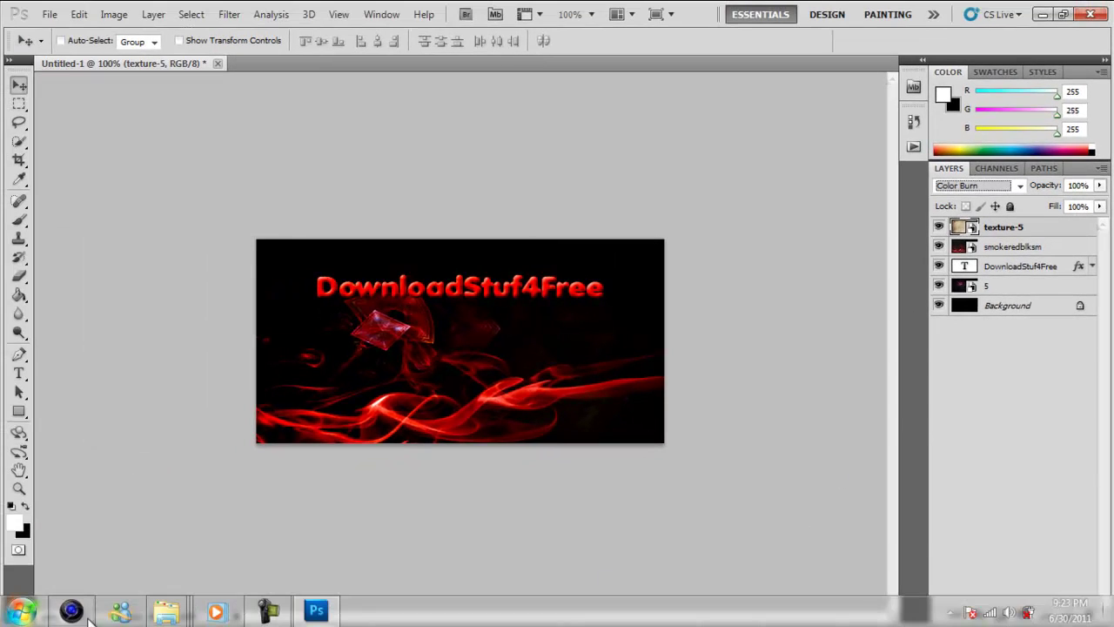
click(167, 612)
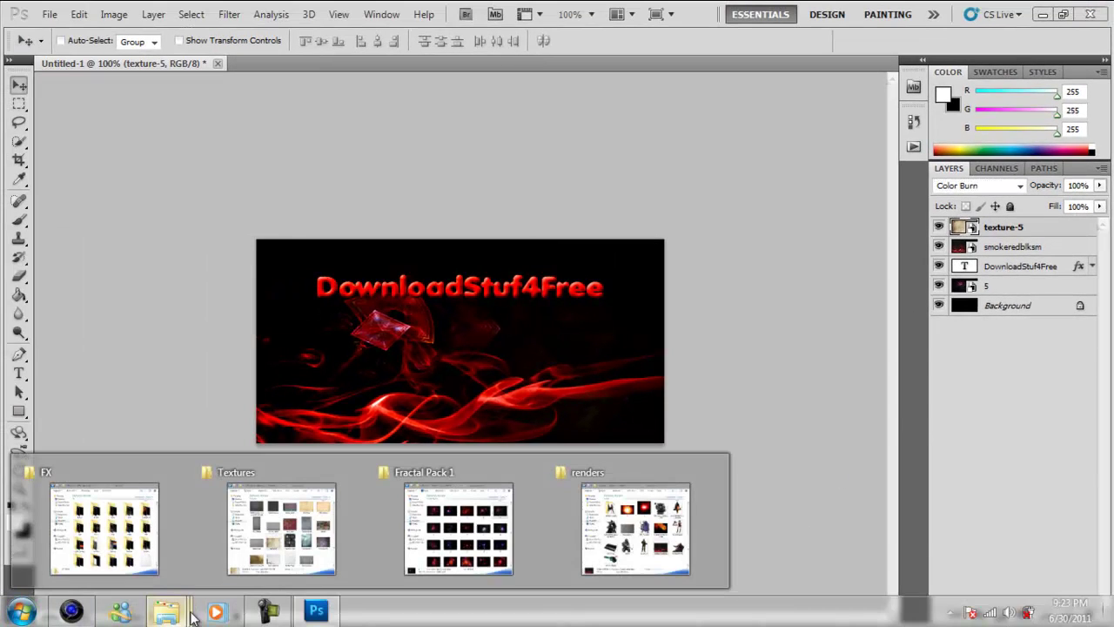
mouse_move(636, 528)
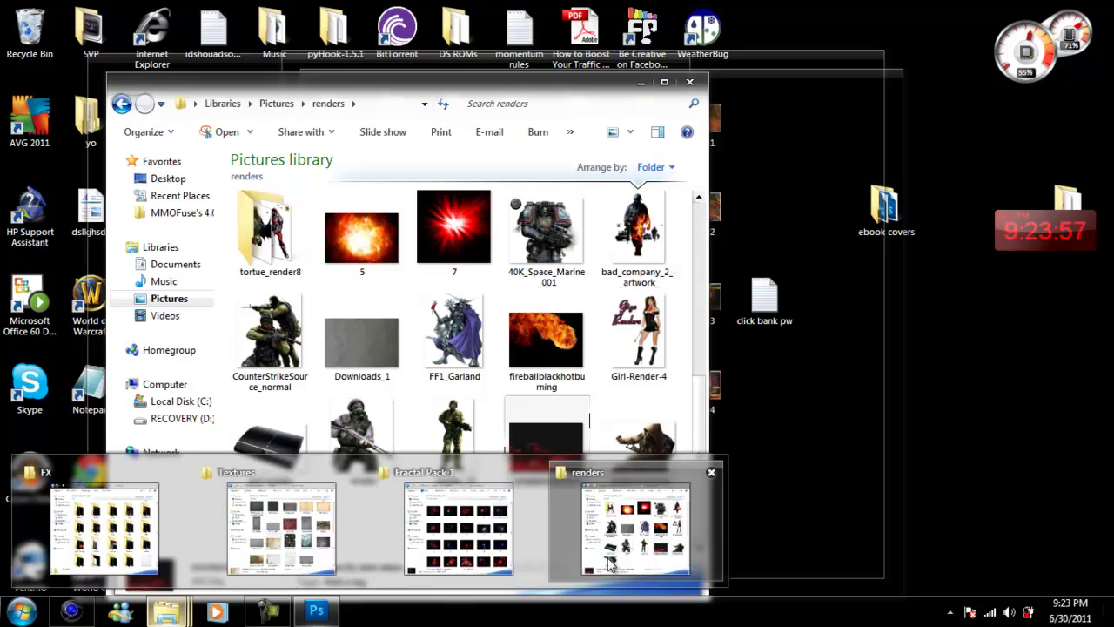
Place fire-burst image 5 from the renders folder and stretch it to the banner edges.
click(609, 564)
scroll(701, 439, up, 1)
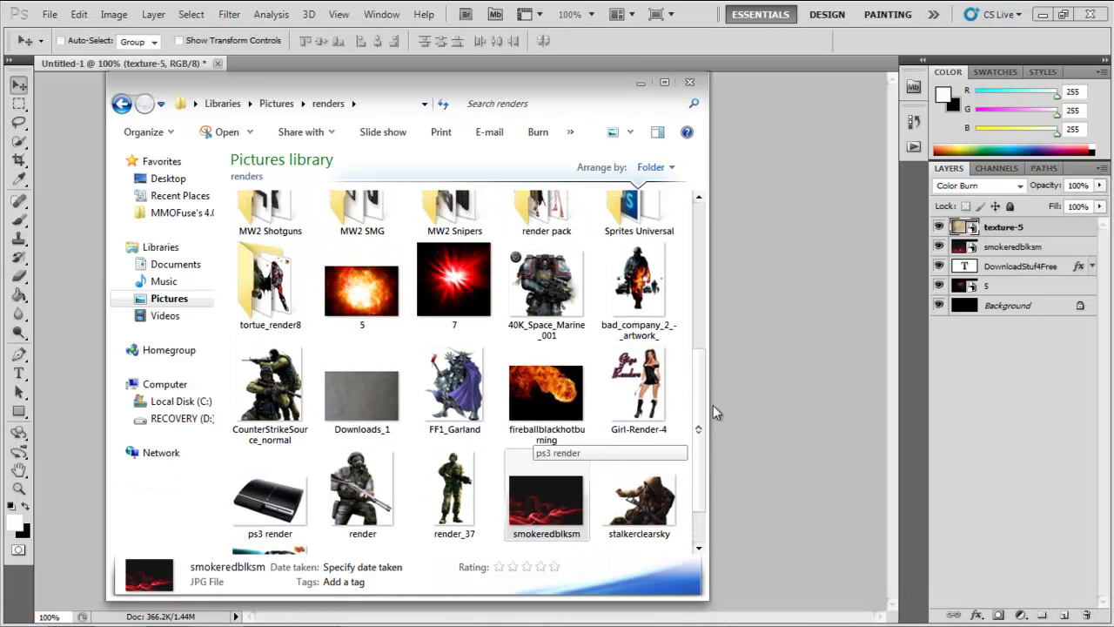
scroll(713, 405, up, 3)
scroll(732, 347, up, 1)
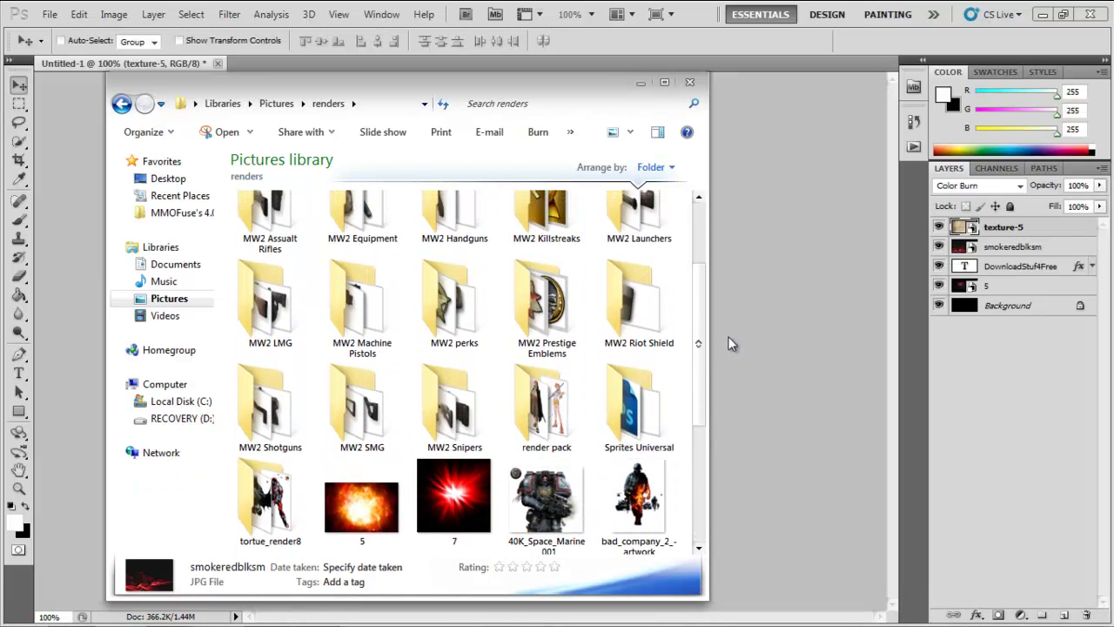
drag(374, 544, 865, 371)
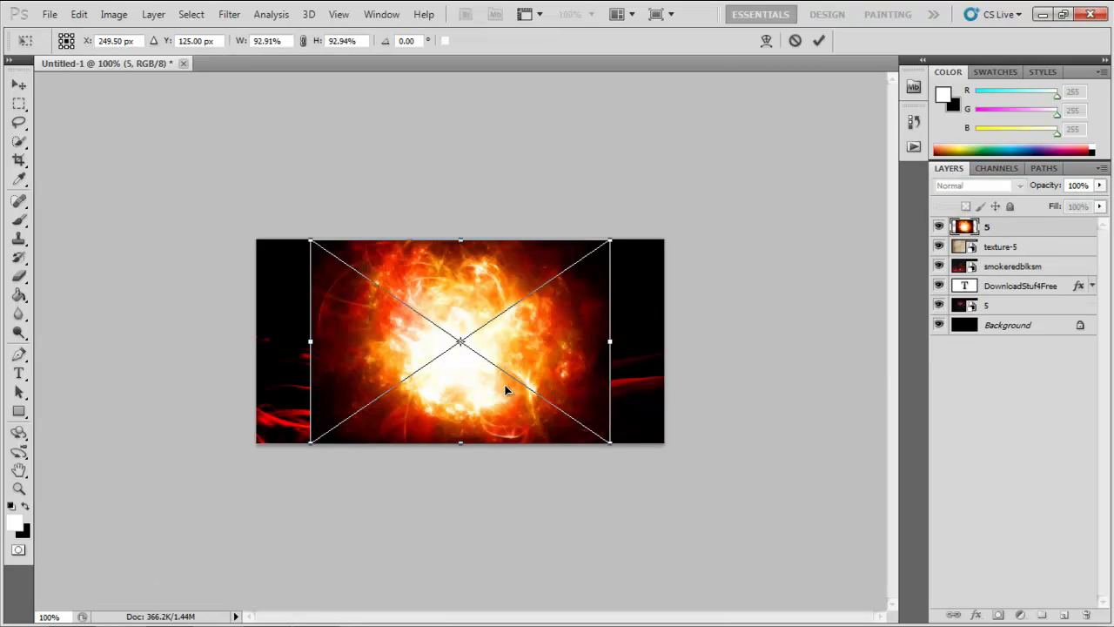
drag(312, 348, 262, 336)
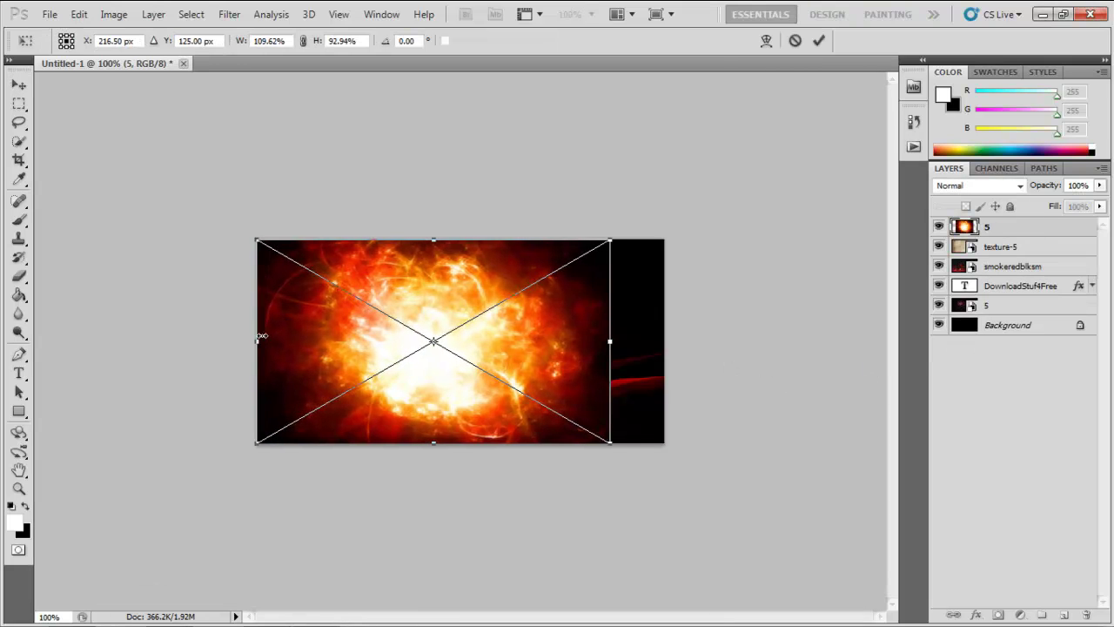
drag(607, 340, 666, 335)
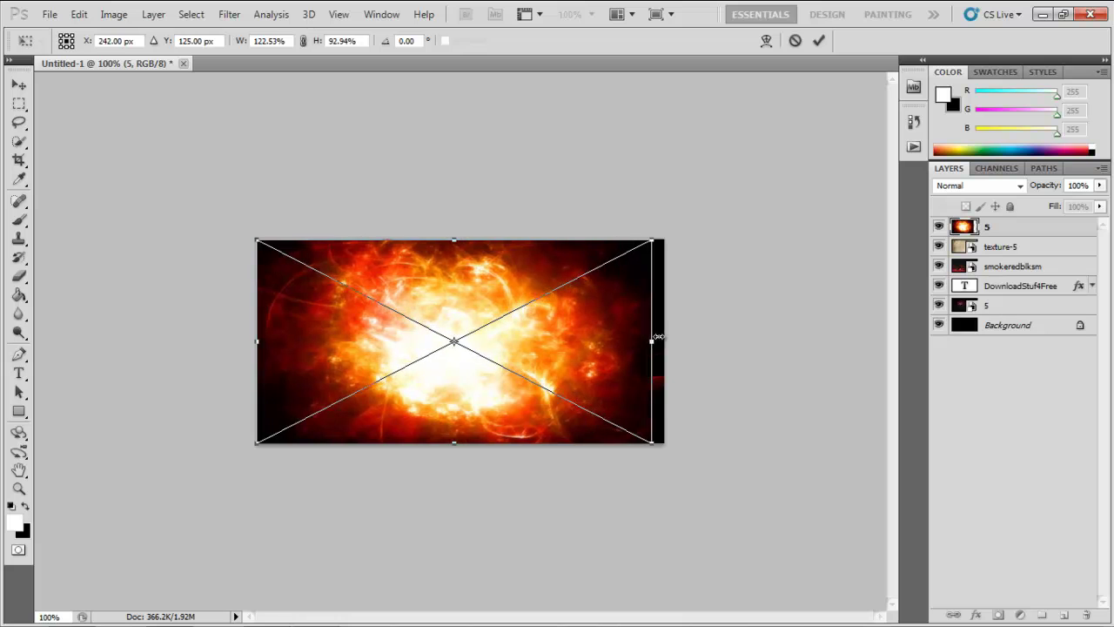
Blend fire layer 5 with Difference and commit its transform.
click(1024, 186)
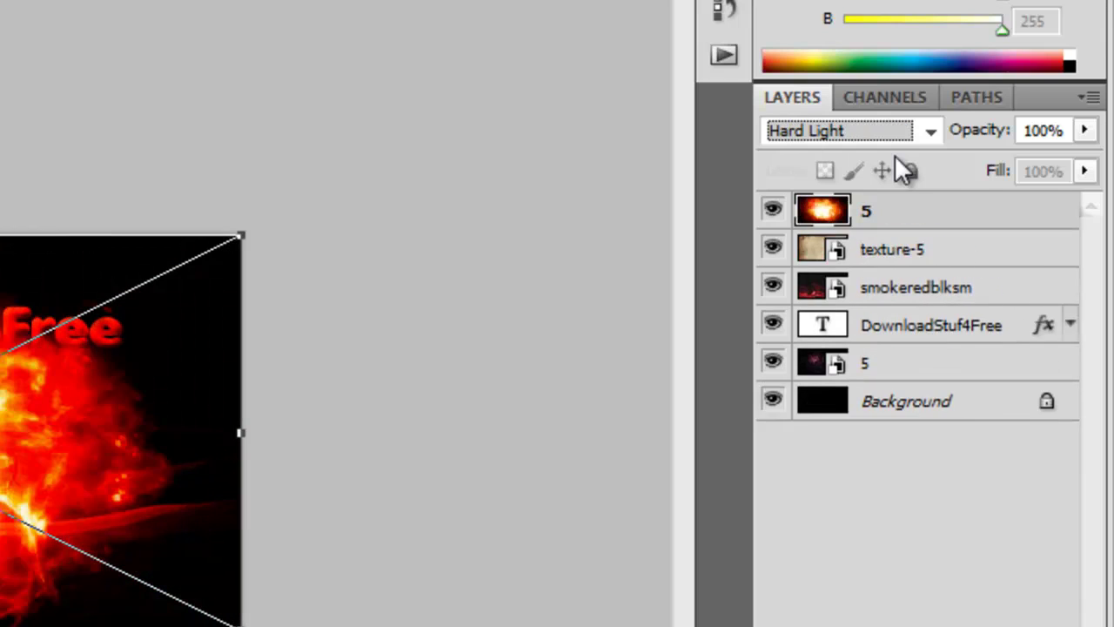
key(Down)
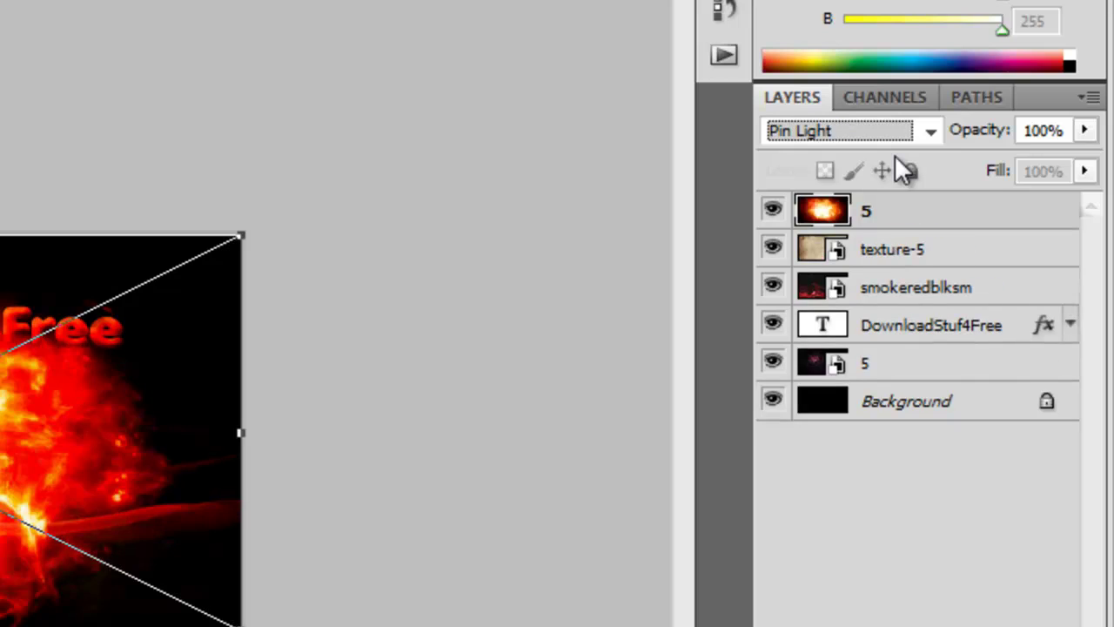
key(Down)
key(Down)
key(Down)
key(Up)
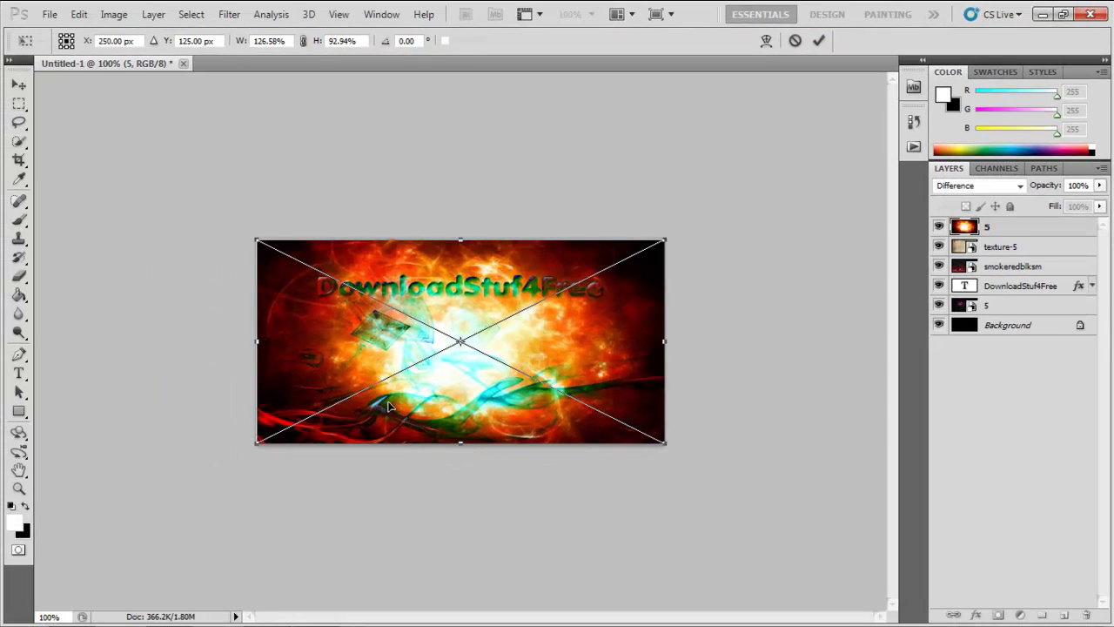
key(Return)
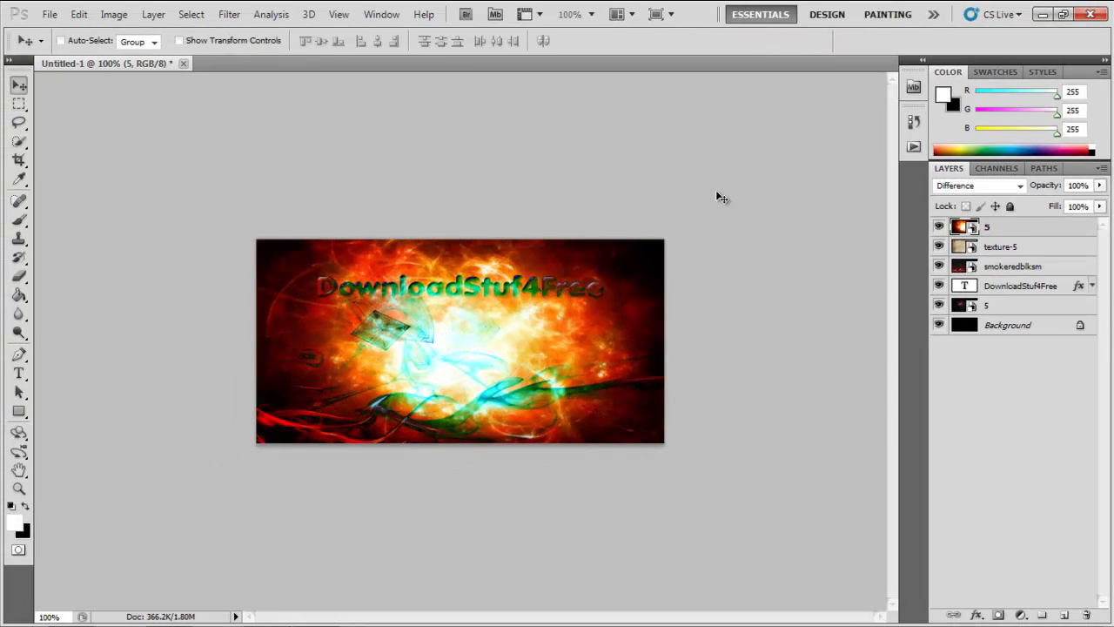